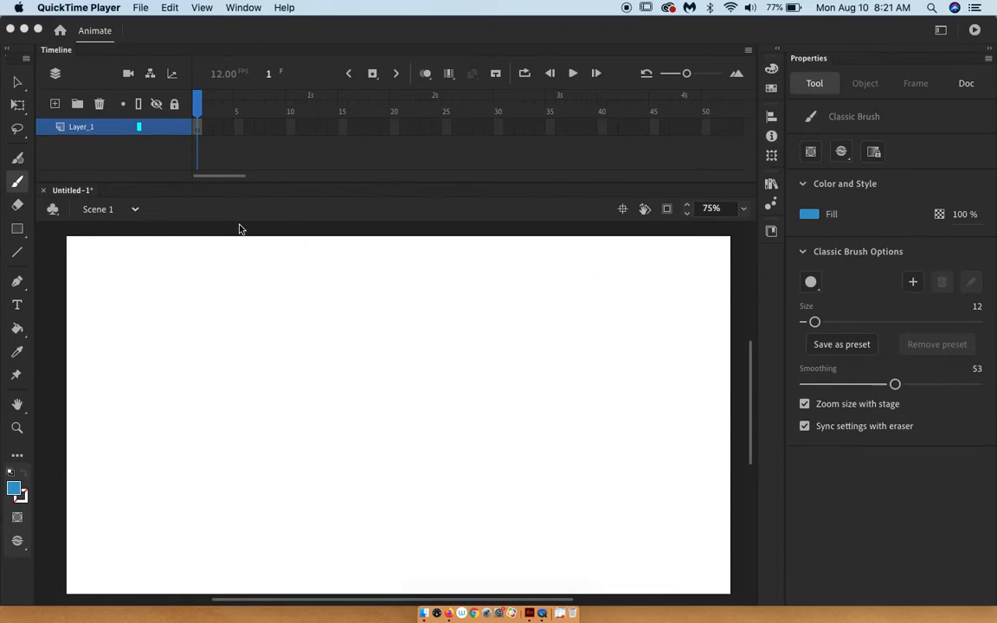
Set up the Classic Brush with a dark grey fill, the round brush shape and size 71
left_click(19, 162)
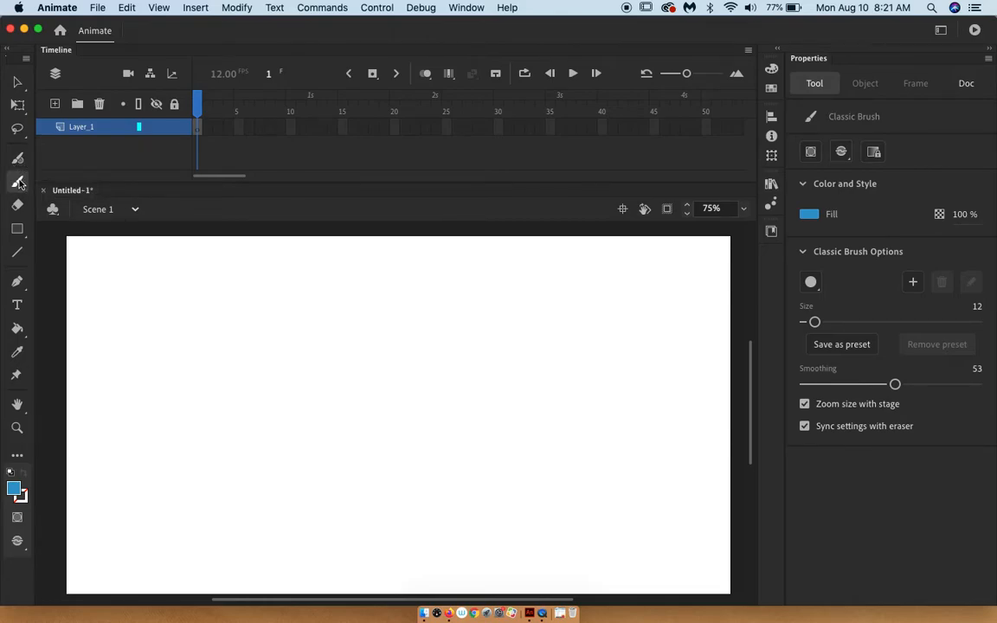
left_click(811, 215)
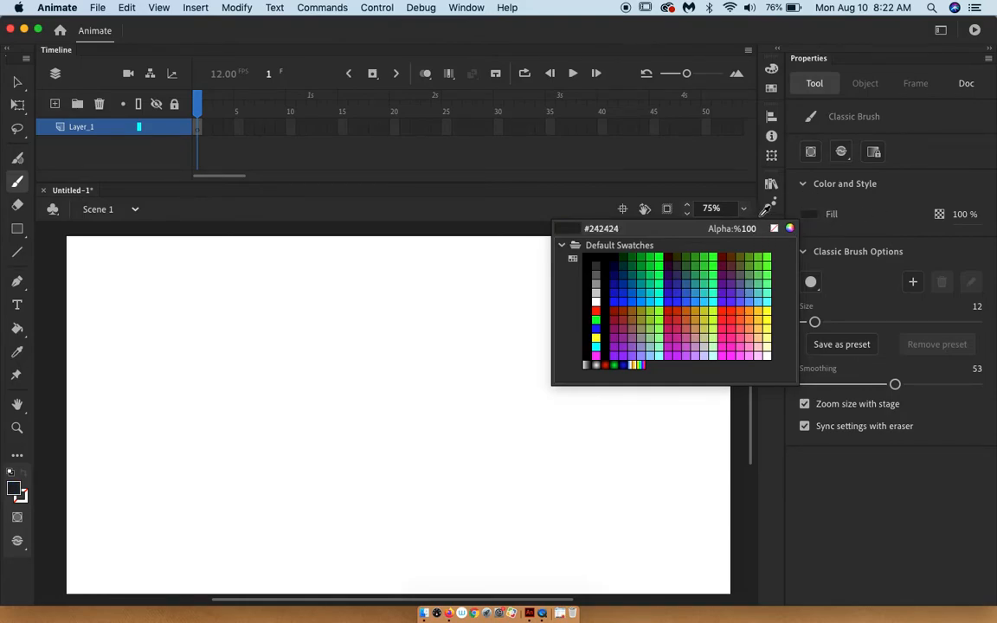
left_click(874, 212)
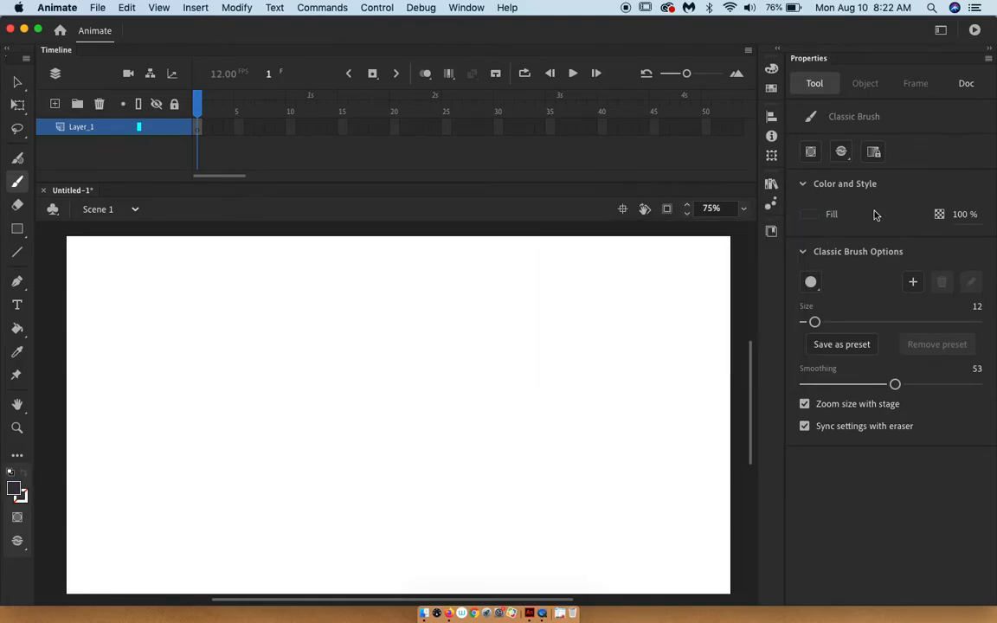
left_click(816, 287)
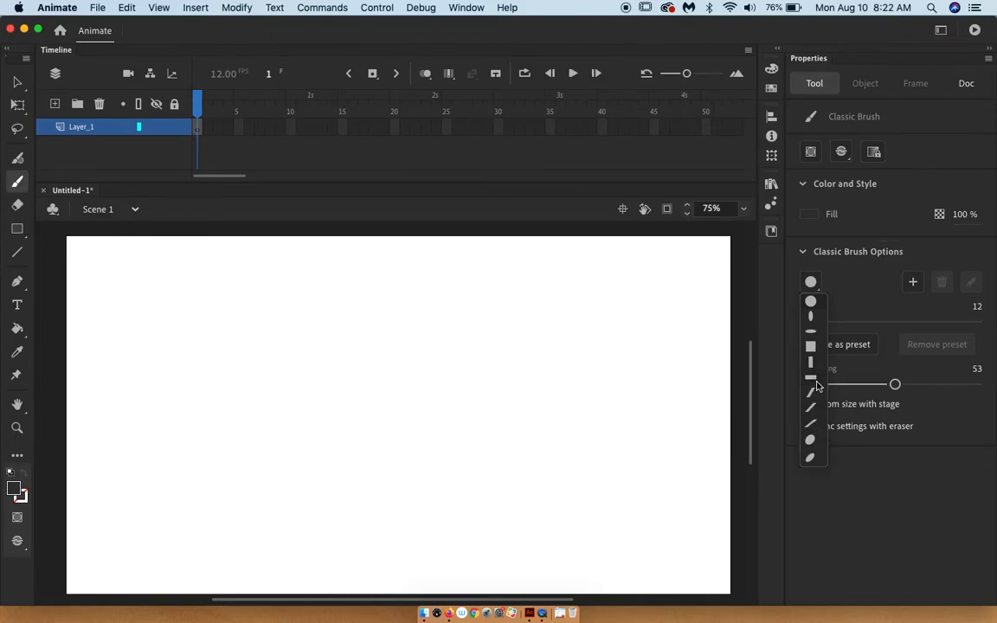
left_click(847, 305)
mouse_move(814, 322)
left_mouse_down()
mouse_move(905, 321)
mouse_move(864, 322)
left_mouse_up()
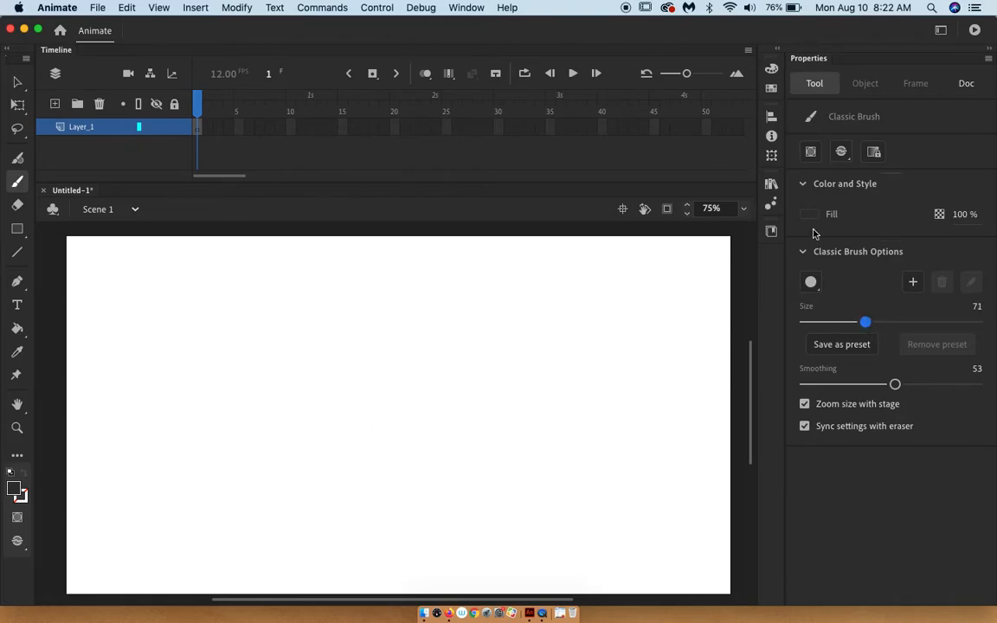
Set the Classic Brush fill to blue, the size to 60 and the smoothing to 60
left_click(812, 217)
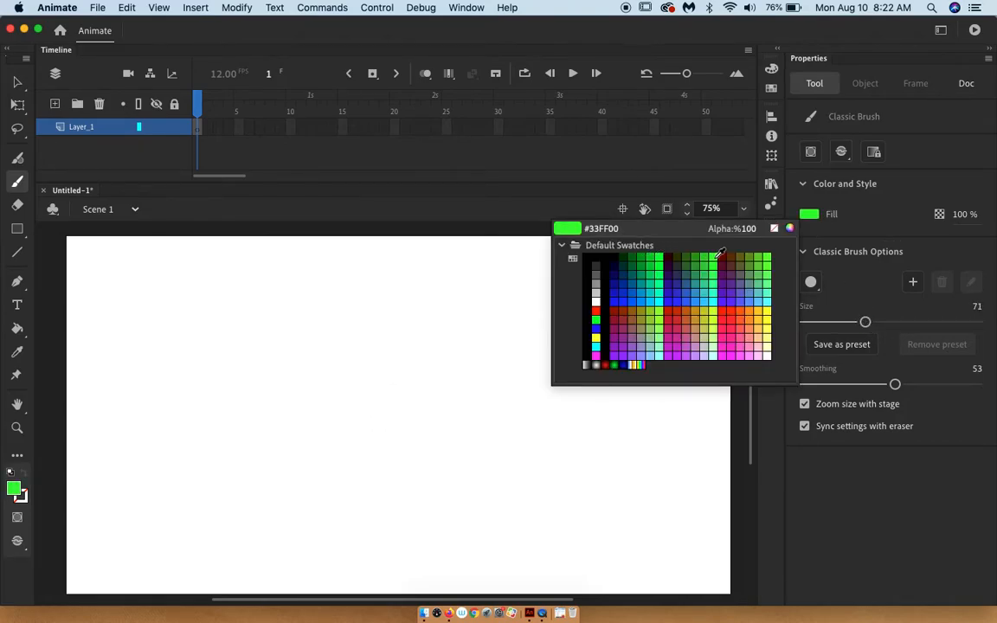
left_click(614, 289)
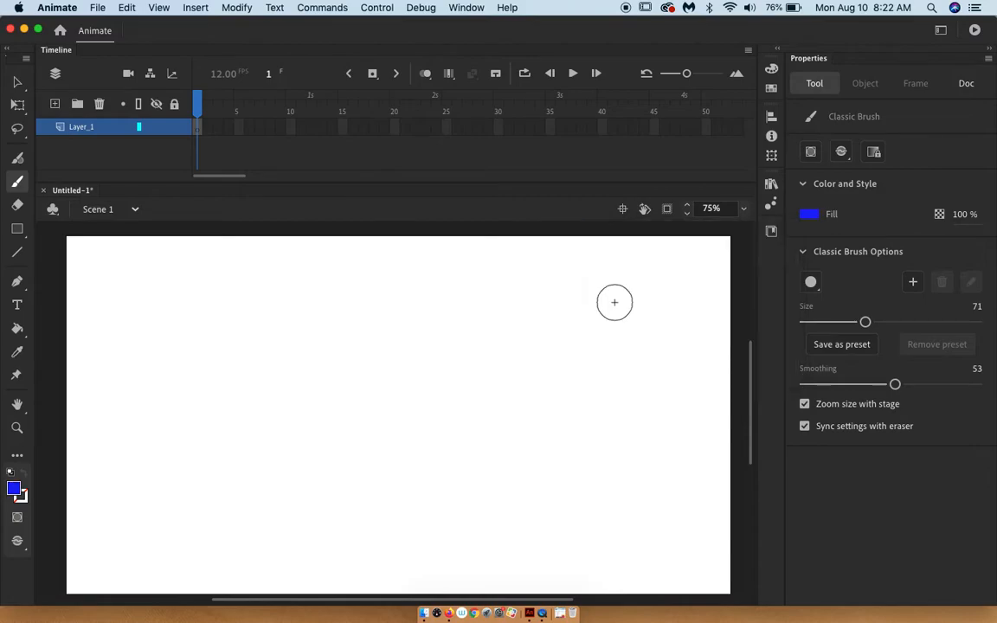
mouse_move(865, 322)
left_mouse_down()
mouse_move(925, 322)
mouse_move(848, 333)
mouse_move(857, 327)
left_mouse_up()
mouse_move(894, 386)
left_mouse_down()
mouse_move(839, 384)
mouse_move(908, 384)
left_mouse_up()
Paint blue test strokes on the stage with smoothing at 60, at a low value and at 95
mouse_move(557, 383)
left_mouse_down()
mouse_move(467, 403)
mouse_move(533, 443)
left_mouse_up()
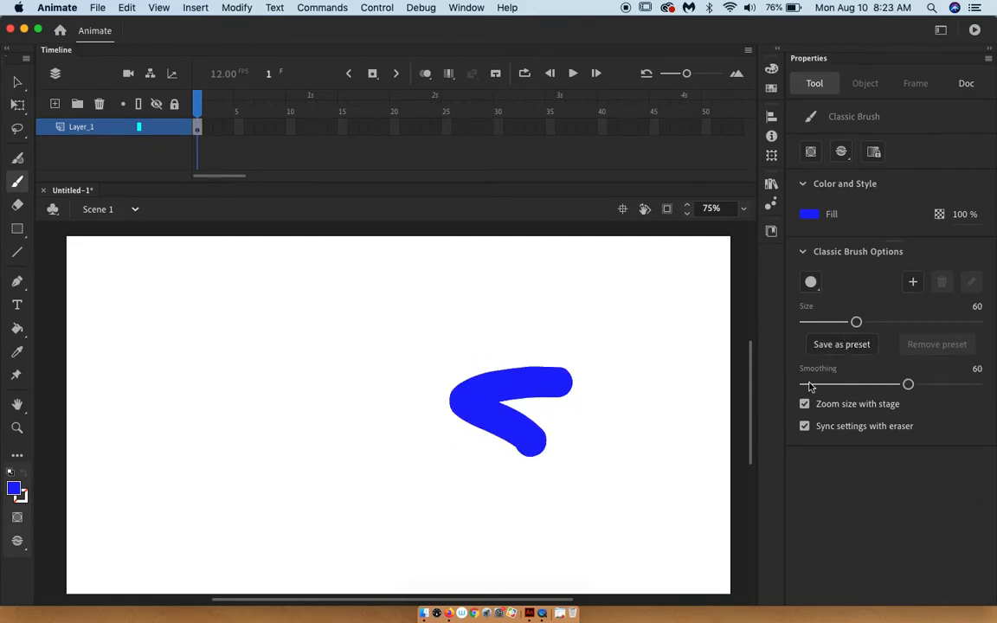
left_click_drag(908, 384, 822, 384)
mouse_move(558, 342)
left_mouse_down()
mouse_move(513, 362)
mouse_move(361, 387)
left_mouse_up()
left_click_drag(823, 384, 969, 384)
mouse_move(526, 289)
left_mouse_down()
mouse_move(332, 302)
mouse_move(443, 316)
mouse_move(445, 346)
mouse_move(340, 362)
left_mouse_up()
mouse_move(233, 374)
left_mouse_down()
mouse_move(196, 397)
mouse_move(289, 425)
left_mouse_up()
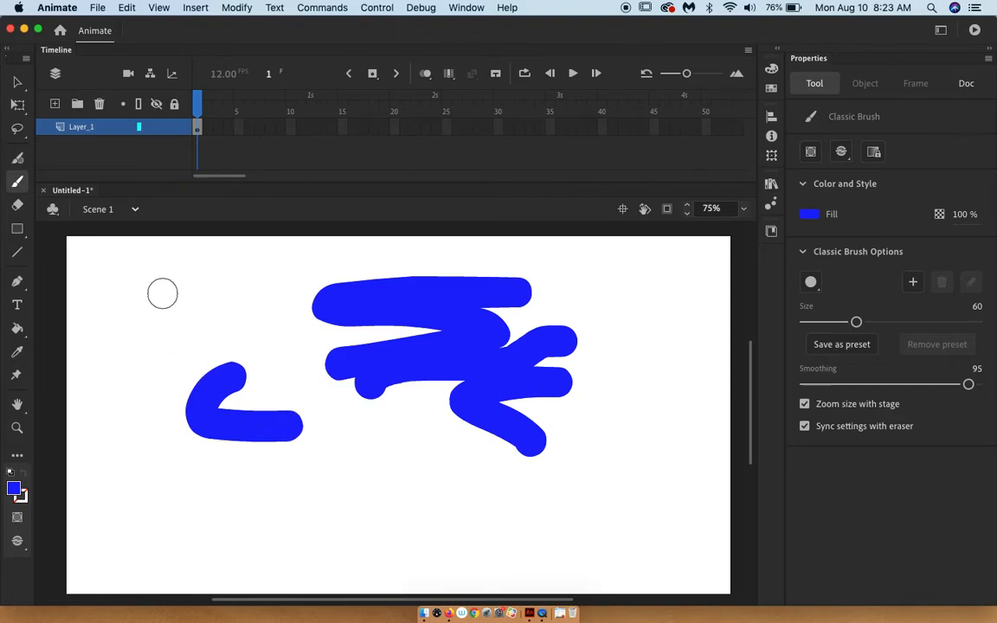
Undo all the blue test strokes until the stage is empty
left_click(127, 8)
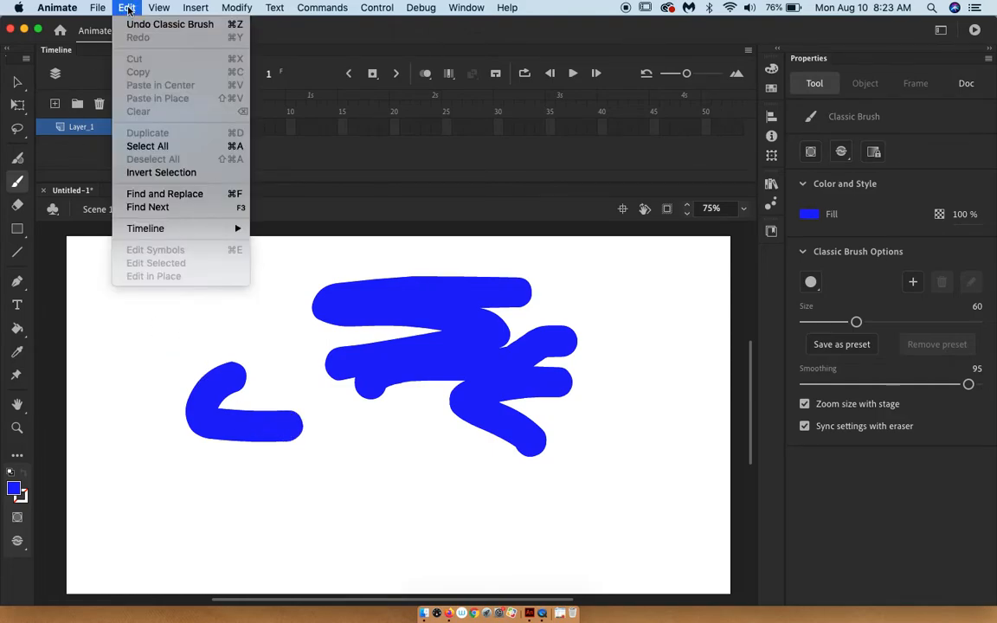
left_click(567, 288)
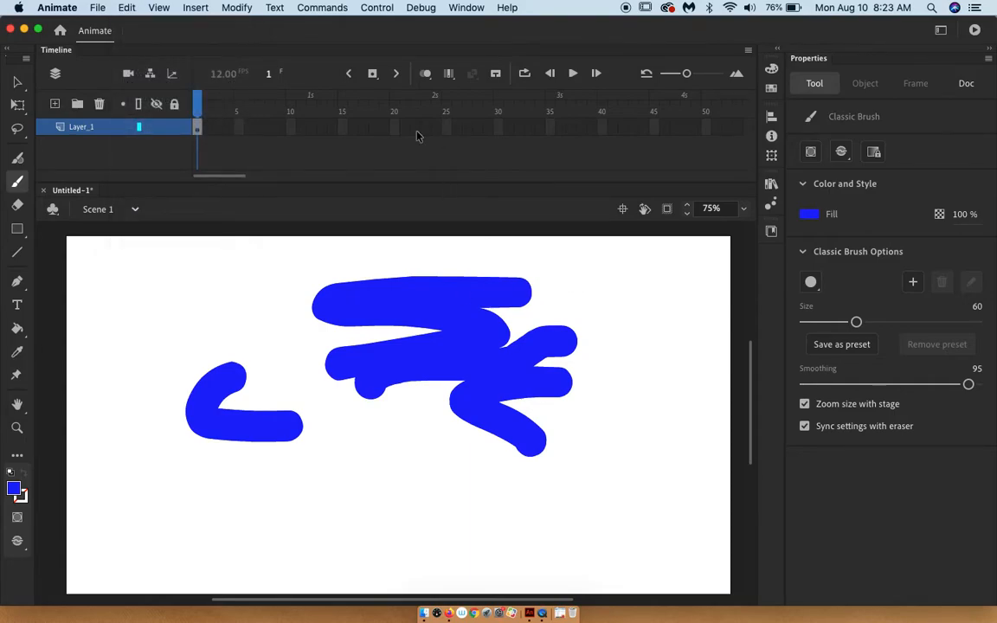
left_click(126, 8)
left_click(124, 24)
left_click(126, 8)
left_click(126, 24)
left_click(126, 8)
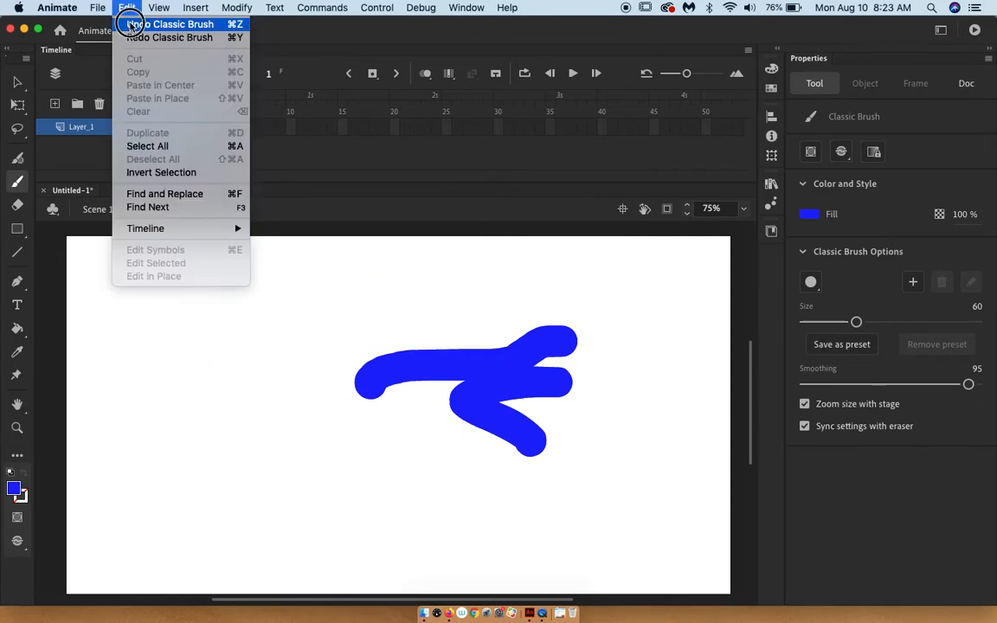
left_click(127, 25)
left_click(122, 8)
left_click(130, 24)
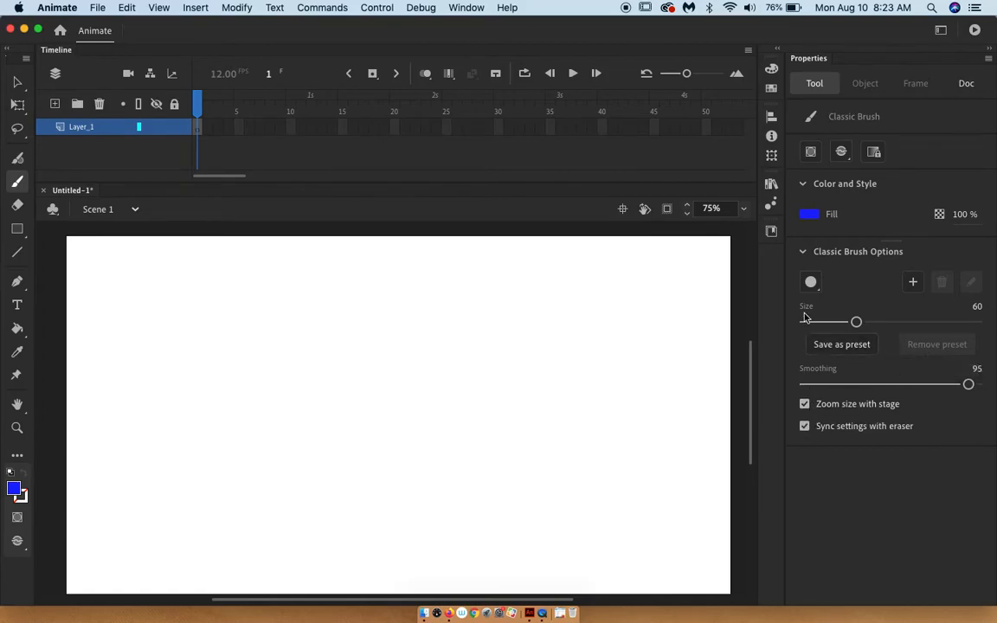
Choose the horizontal oval brush shape and paint a winding blue stroke across the middle of the stage
left_click(813, 285)
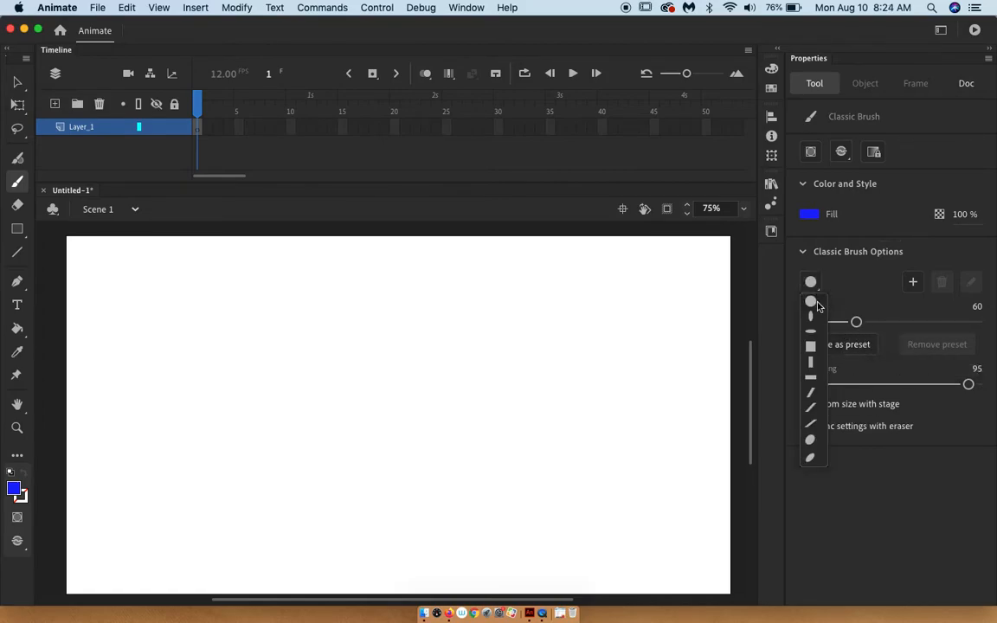
left_click(812, 333)
mouse_move(517, 319)
left_mouse_down()
mouse_move(442, 351)
mouse_move(494, 379)
mouse_move(461, 423)
mouse_move(511, 426)
mouse_move(561, 383)
mouse_move(529, 355)
mouse_move(573, 296)
mouse_move(472, 311)
mouse_move(396, 310)
mouse_move(349, 375)
mouse_move(386, 404)
mouse_move(334, 411)
mouse_move(328, 436)
mouse_move(370, 472)
mouse_move(399, 460)
mouse_move(490, 467)
left_mouse_up()
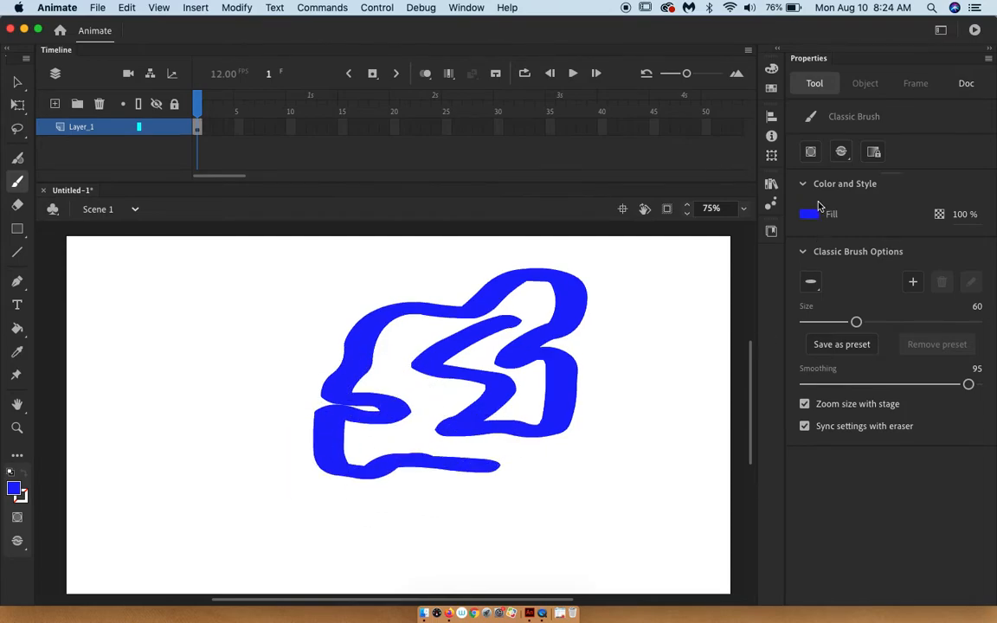
Set the brush fill to red and try a curved stroke over the blue shape in Paint Normal mode
left_click(809, 216)
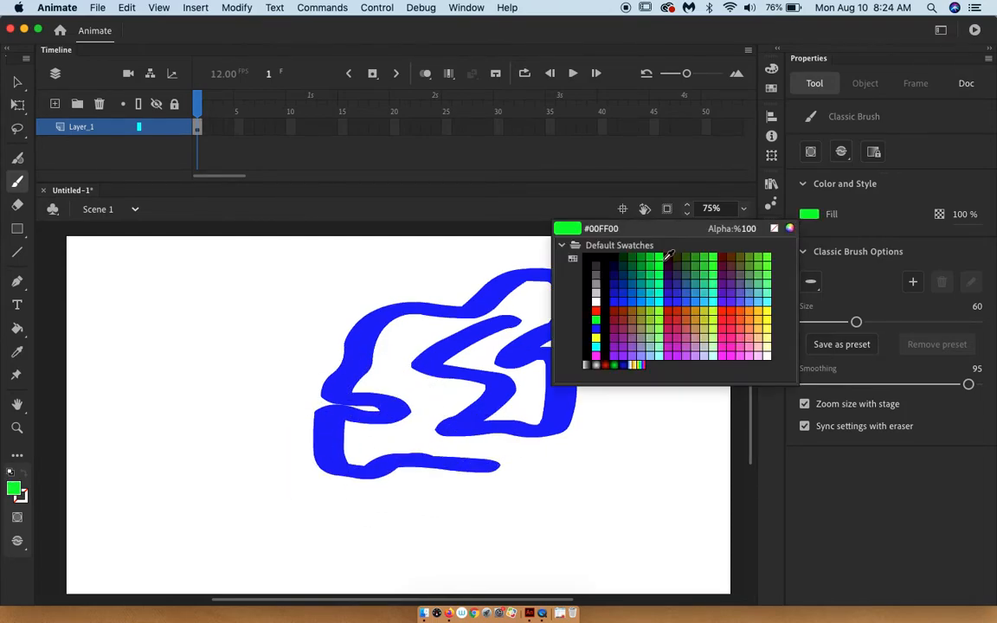
left_click(668, 307)
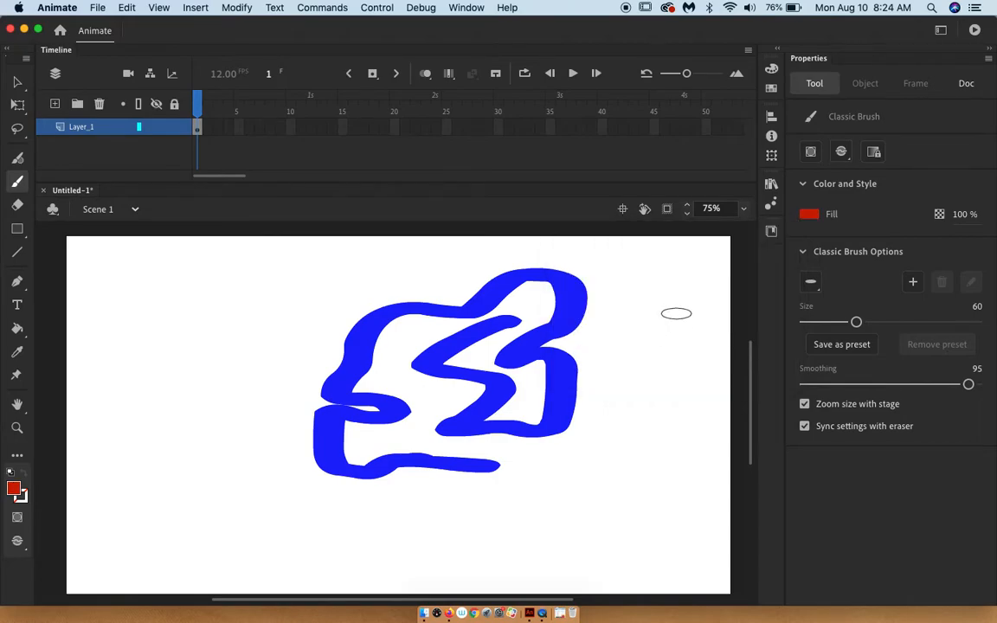
left_click(843, 154)
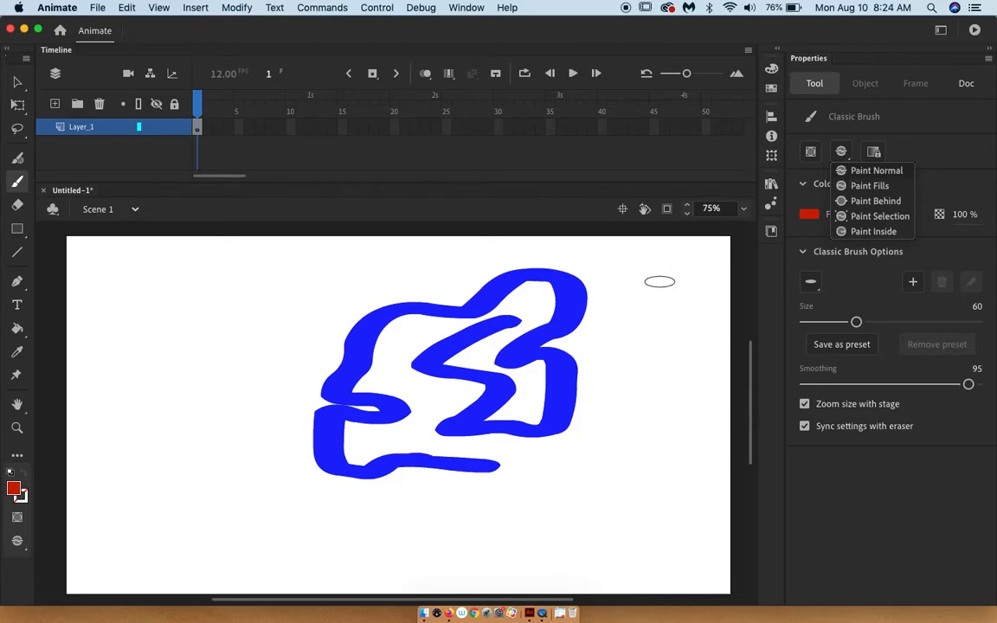
mouse_move(656, 290)
left_mouse_down()
mouse_move(524, 350)
mouse_move(610, 388)
left_mouse_up()
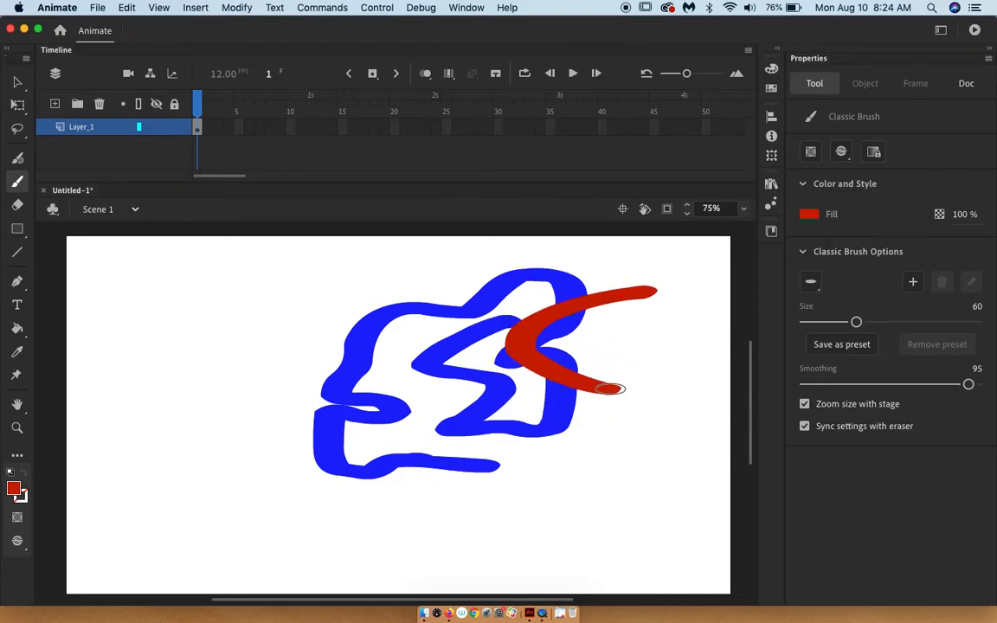
Try a red stroke across the blue shape in Paint Fills mode, and undo it
left_click(844, 153)
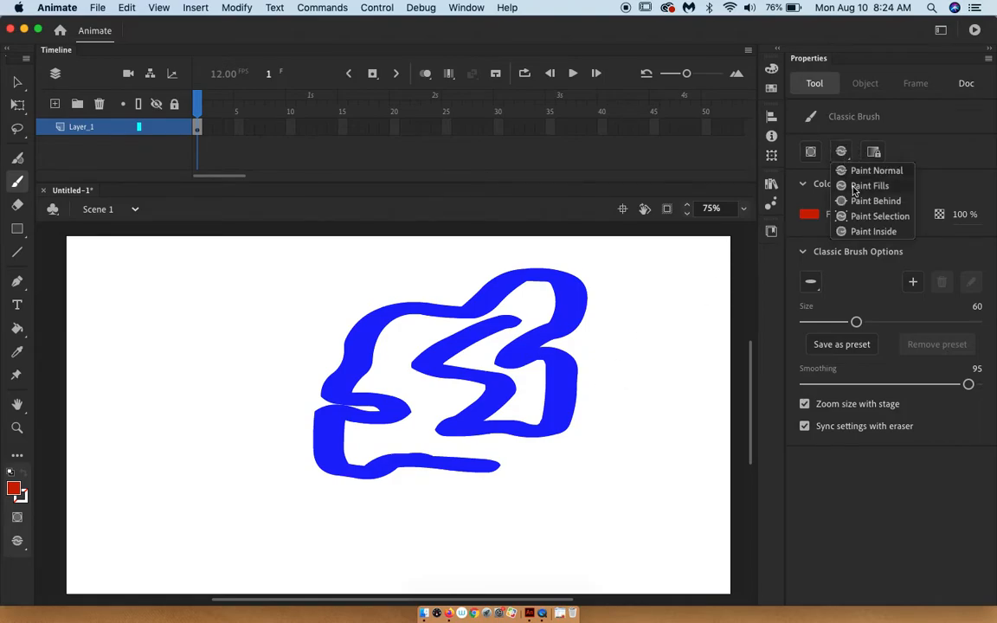
left_click(869, 186)
left_click_drag(309, 324, 416, 447)
key("super+z")
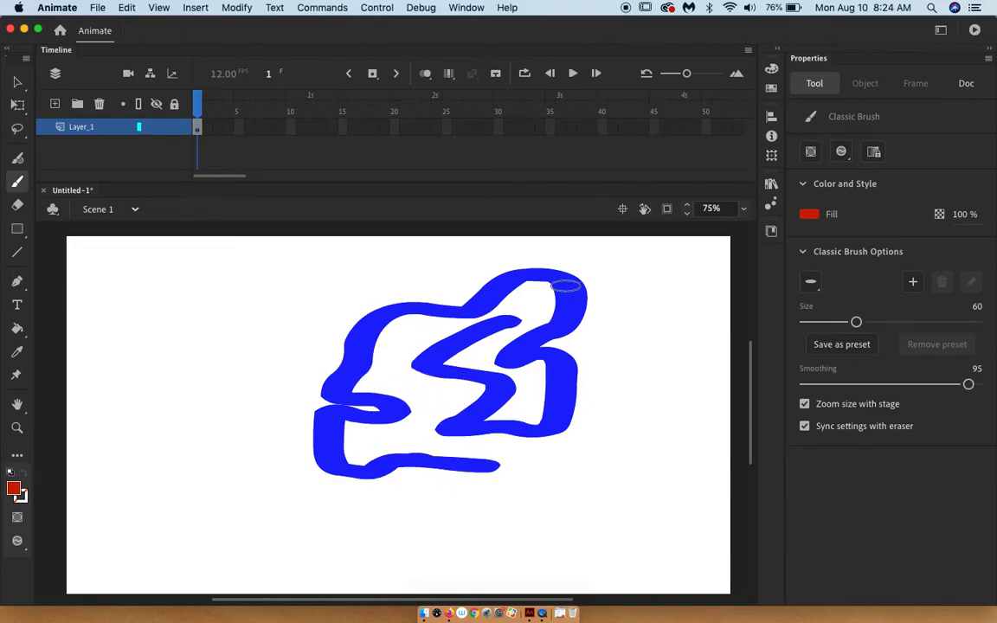
Try a red stroke that starts outside the blue shape in Paint Inside mode, and undo it
left_click(841, 154)
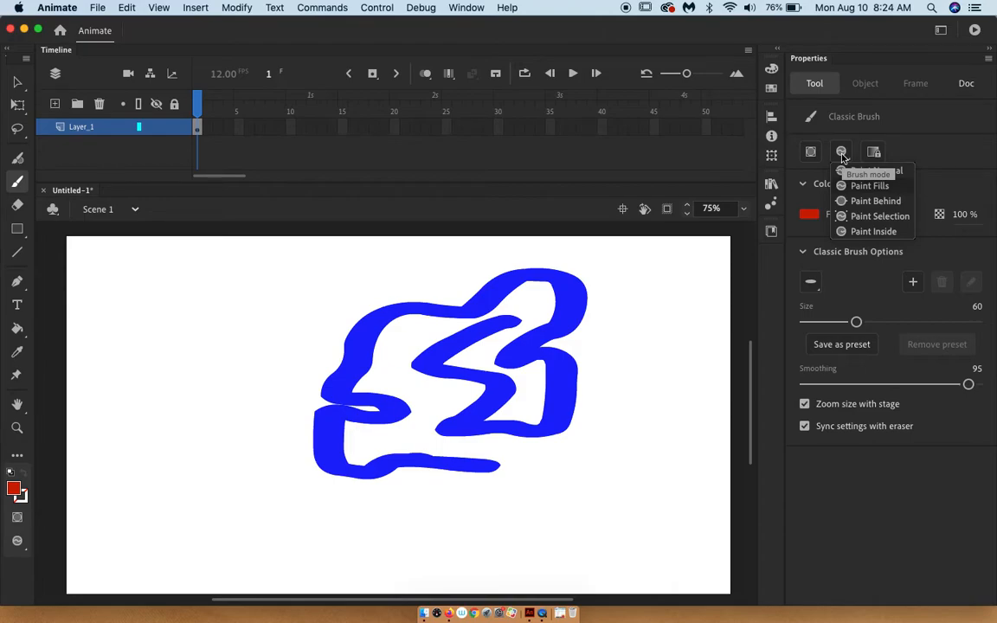
left_click(874, 232)
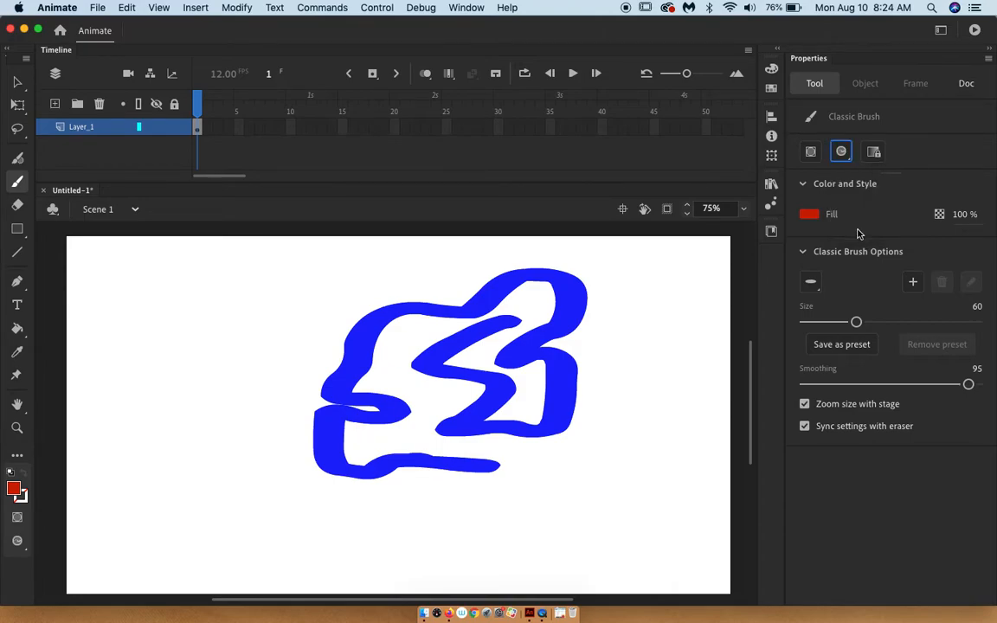
mouse_move(327, 318)
left_mouse_down()
mouse_move(445, 396)
mouse_move(251, 515)
mouse_move(282, 557)
left_mouse_up()
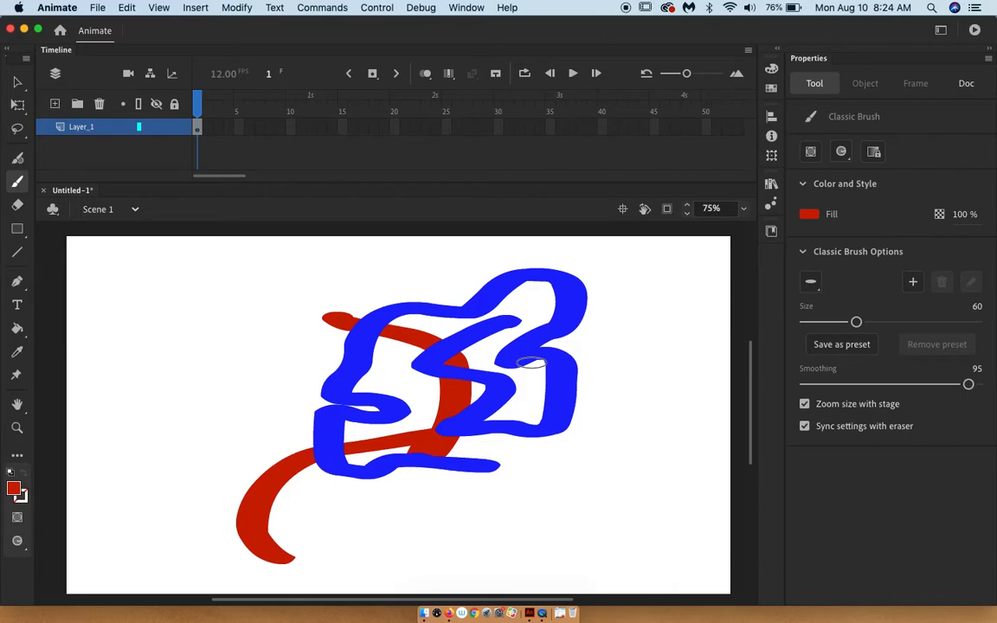
key("super+z")
Switch the brush mode to Paint Behind and paint several red strokes across and beside the blue shape
left_click(842, 153)
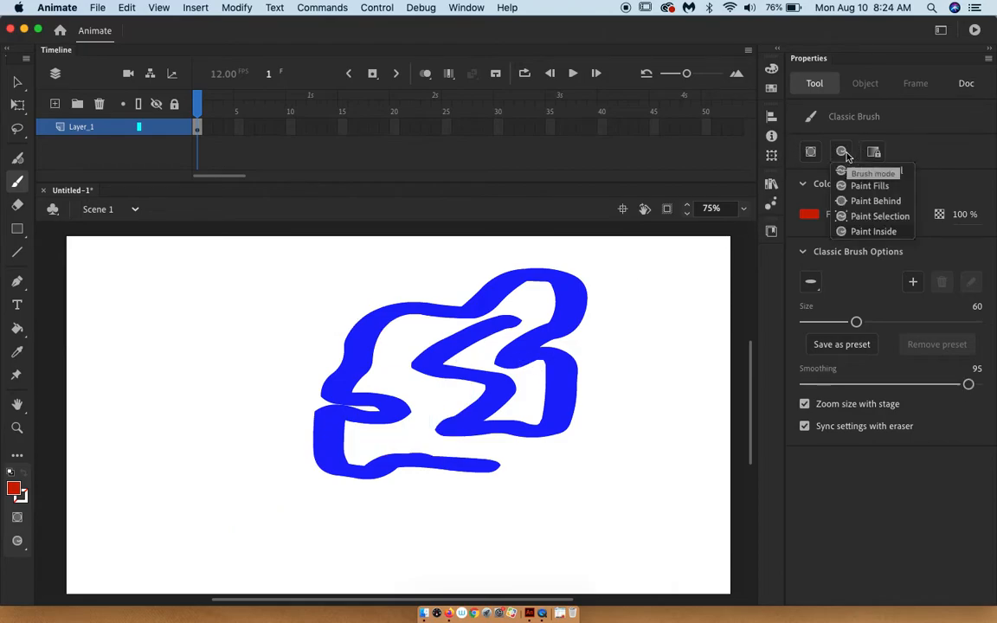
left_click(853, 200)
mouse_move(589, 262)
left_mouse_down()
mouse_move(519, 305)
mouse_move(530, 405)
left_mouse_up()
mouse_move(331, 311)
left_mouse_down()
mouse_move(374, 421)
mouse_move(333, 463)
left_mouse_up()
mouse_move(414, 492)
left_mouse_down()
mouse_move(494, 372)
mouse_move(525, 454)
left_mouse_up()
mouse_move(587, 393)
left_mouse_down()
mouse_move(532, 340)
mouse_move(434, 360)
mouse_move(358, 285)
mouse_move(318, 310)
left_mouse_up()
mouse_move(226, 351)
left_mouse_down()
mouse_move(209, 447)
mouse_move(339, 457)
left_mouse_up()
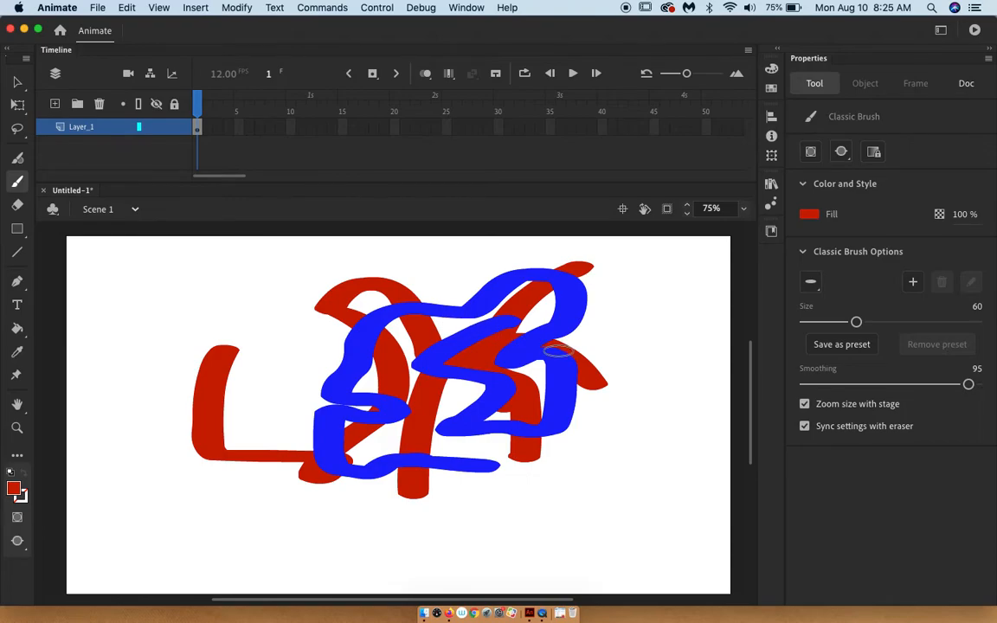
Set the brush fill to lime green and the brush mode to Paint Inside
left_click(810, 214)
left_click(648, 279)
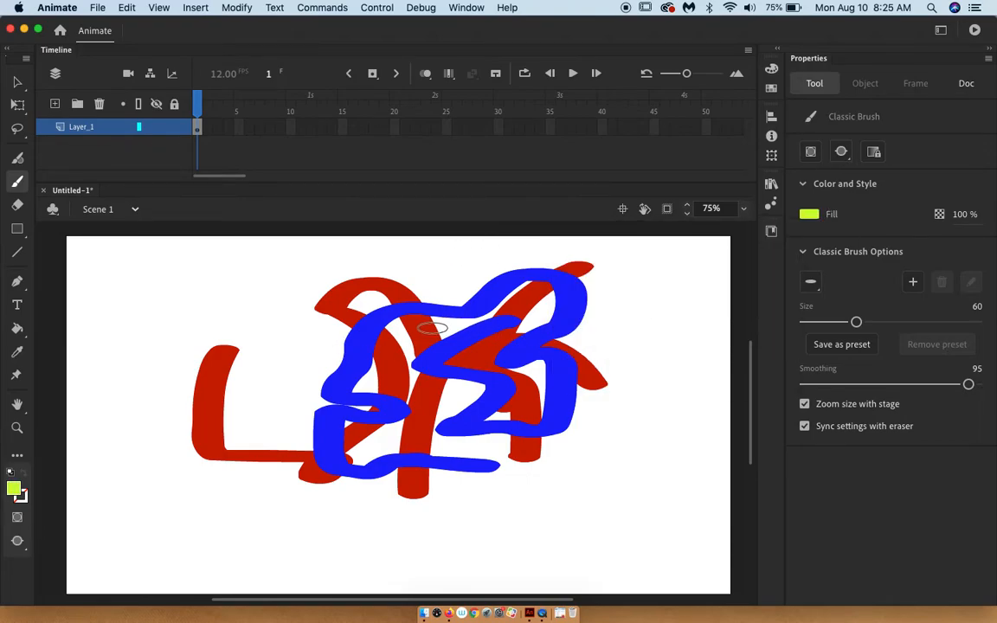
left_click(844, 153)
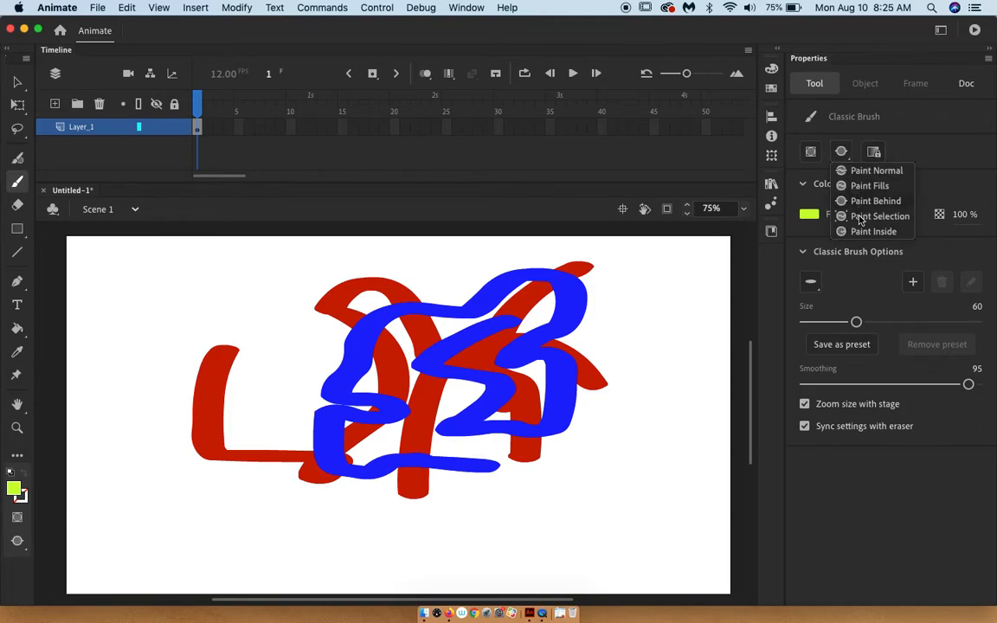
left_click(861, 232)
Paint lime green strokes starting from the blank stage, the red strokes and the blue shape to demonstrate Paint Inside
mouse_move(496, 258)
left_mouse_down()
mouse_move(524, 331)
mouse_move(518, 374)
left_mouse_up()
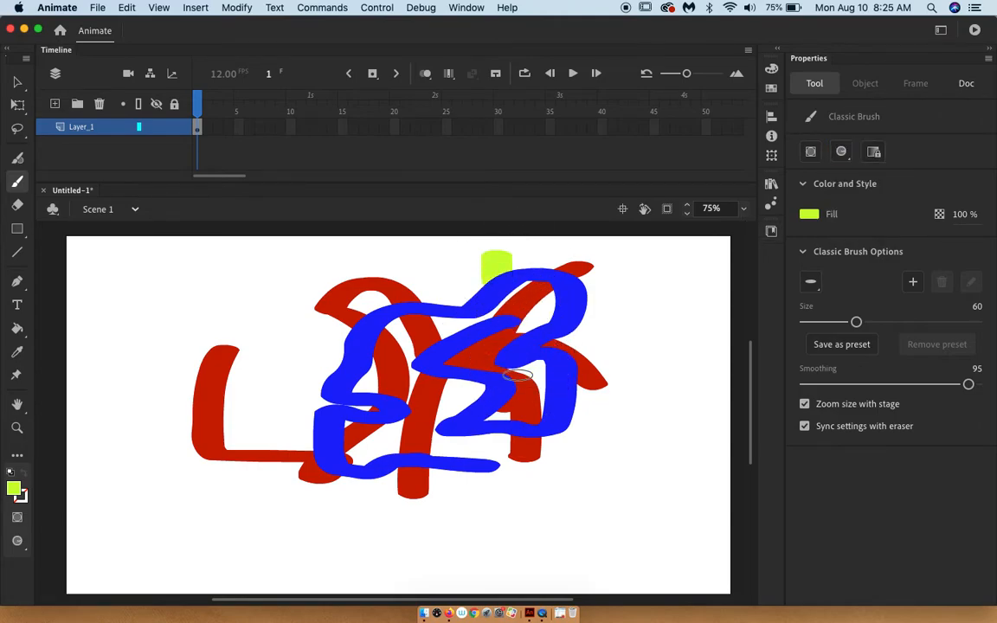
left_click_drag(467, 342, 472, 448)
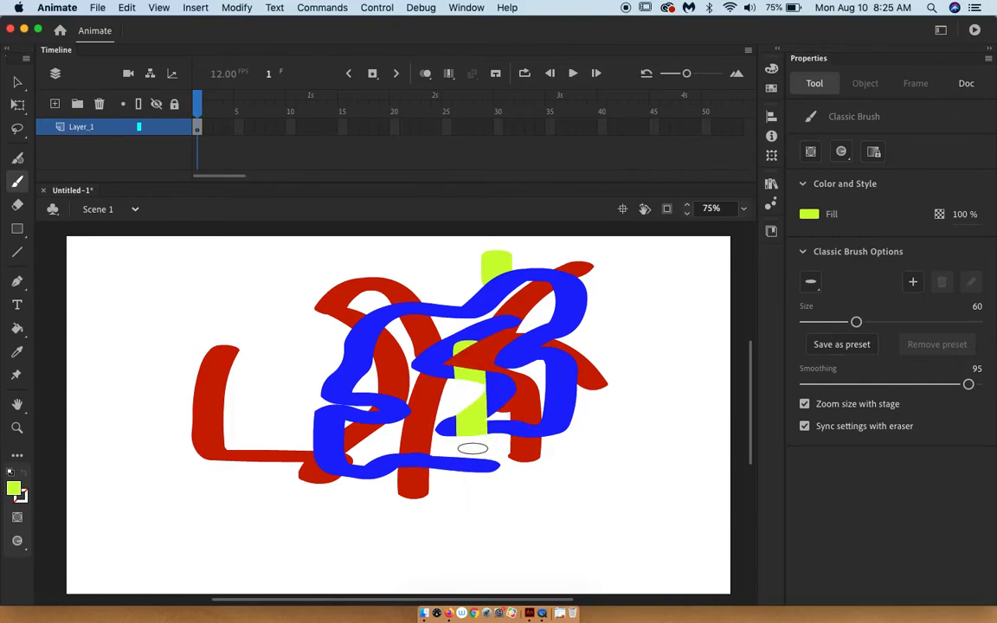
left_click_drag(568, 433, 444, 333)
mouse_move(596, 312)
left_mouse_down()
mouse_move(438, 305)
mouse_move(424, 280)
mouse_move(348, 385)
left_mouse_up()
left_click_drag(327, 294, 367, 338)
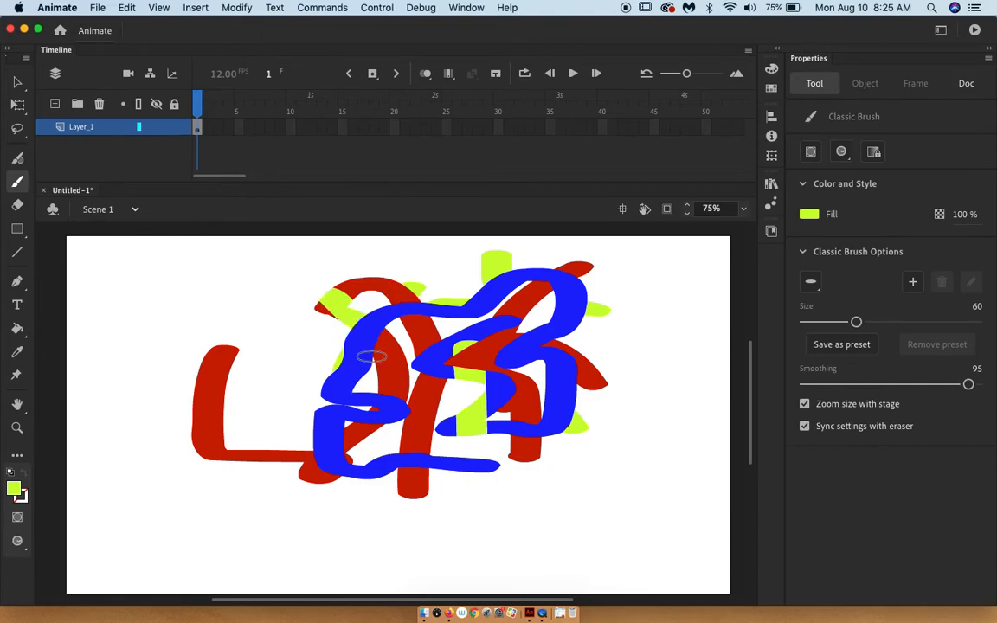
mouse_move(207, 383)
left_mouse_down()
mouse_move(267, 438)
mouse_move(301, 432)
mouse_move(418, 494)
left_mouse_up()
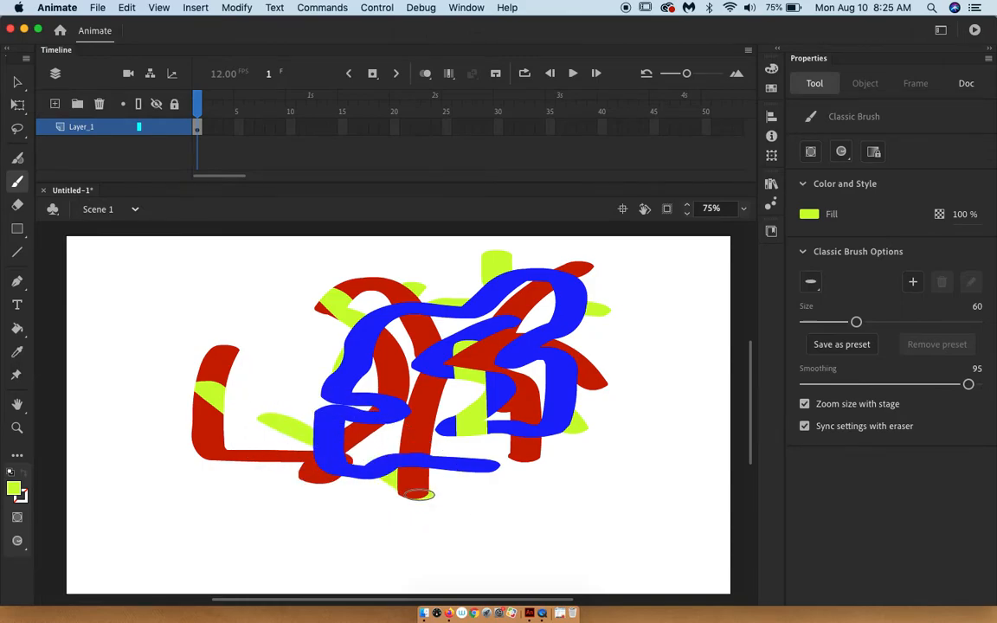
mouse_move(327, 416)
left_mouse_down()
mouse_move(438, 327)
mouse_move(499, 308)
mouse_move(554, 310)
left_mouse_up()
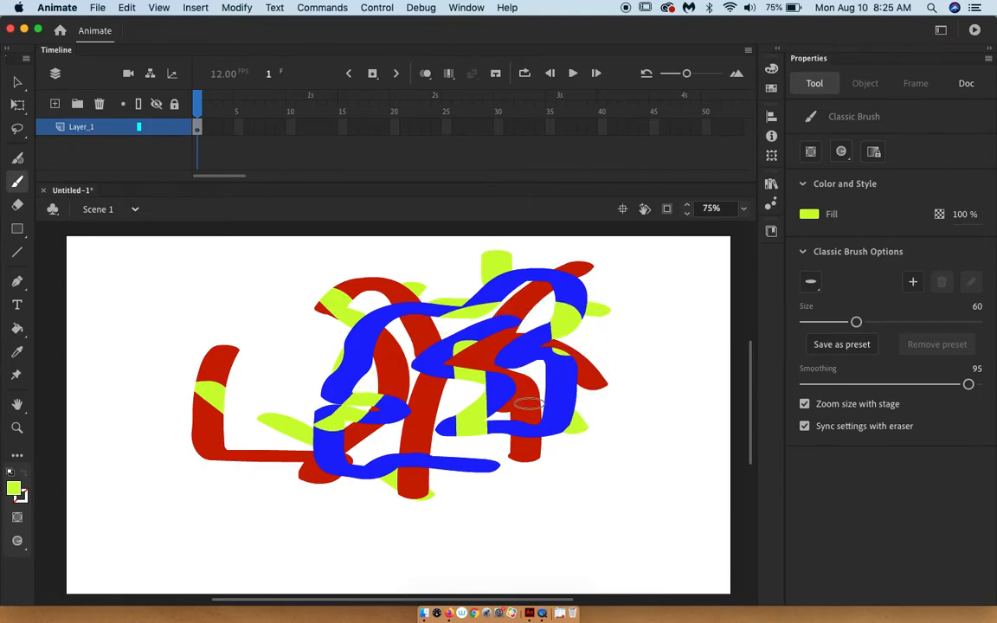
mouse_move(525, 406)
left_mouse_down()
mouse_move(486, 331)
mouse_move(460, 305)
mouse_move(386, 297)
mouse_move(285, 315)
left_mouse_up()
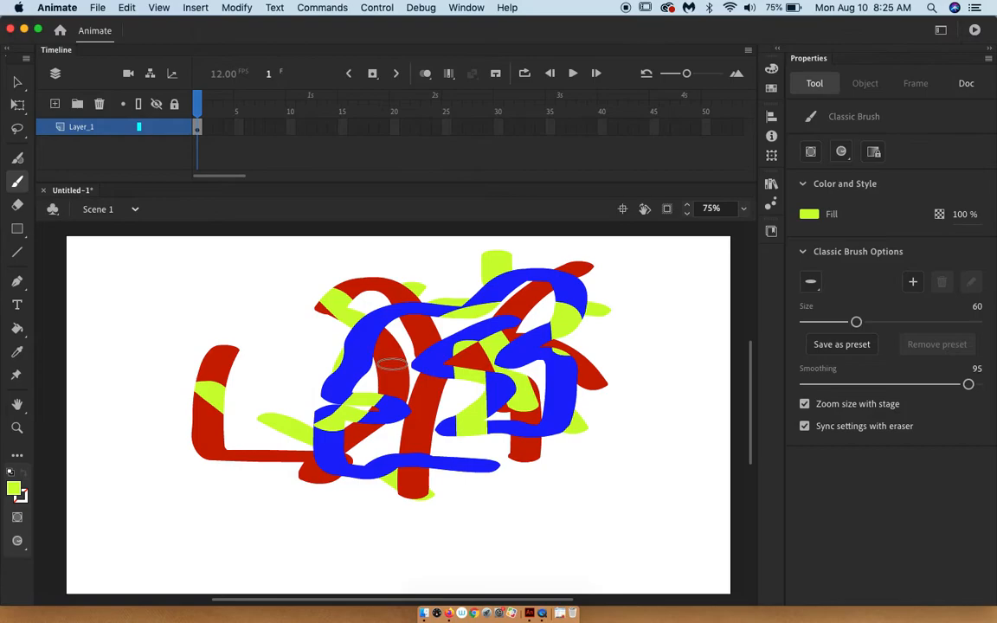
left_click_drag(399, 375, 483, 409)
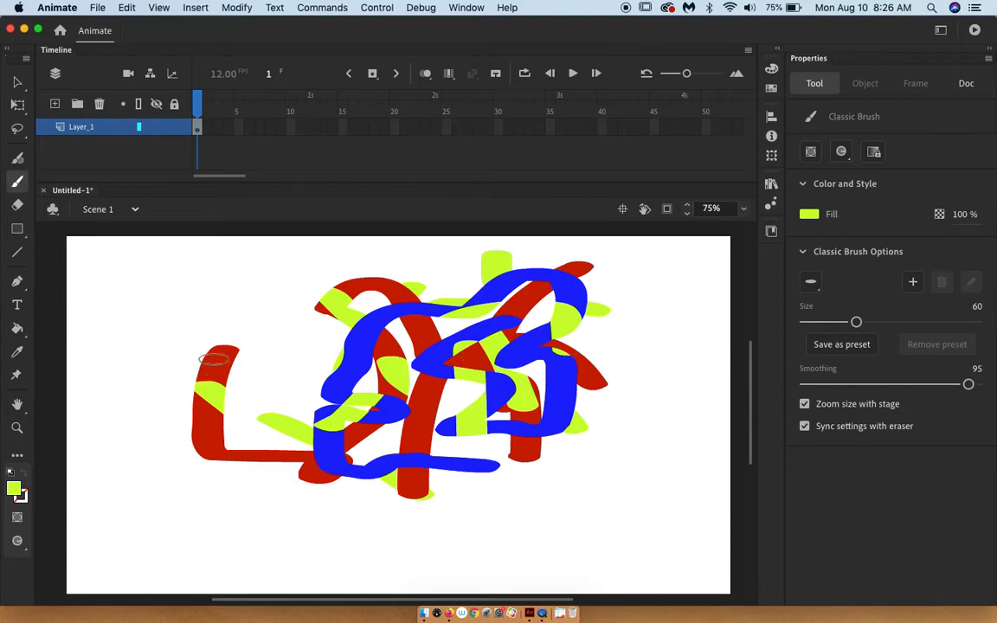
Paint more lime green strokes in Paint Inside mode, starting from the blank stage and passing under the red and blue shapes
mouse_move(192, 334)
left_mouse_down()
mouse_move(297, 438)
mouse_move(387, 467)
left_mouse_up()
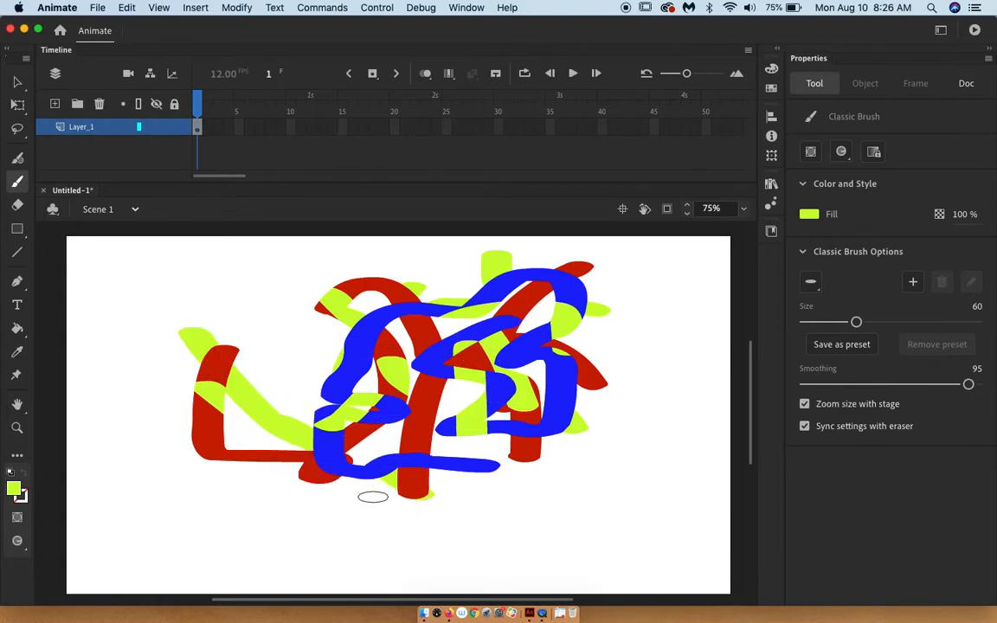
mouse_move(356, 526)
left_mouse_down()
mouse_move(332, 315)
mouse_move(536, 396)
mouse_move(587, 370)
mouse_move(599, 489)
mouse_move(407, 493)
left_mouse_up()
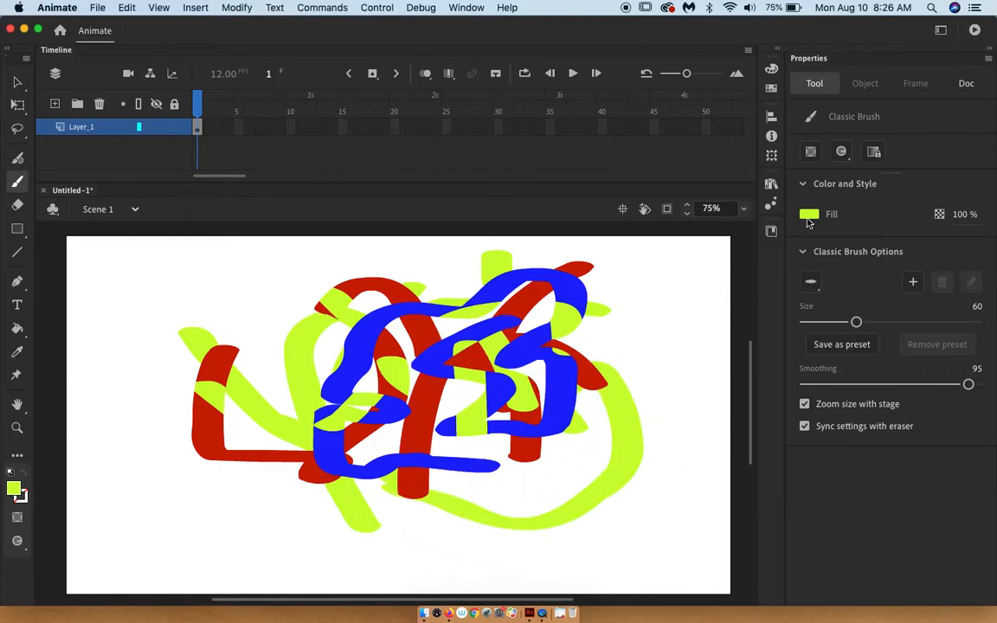
Set the brush fill to purple and the brush mode to Paint Fills
left_click(808, 218)
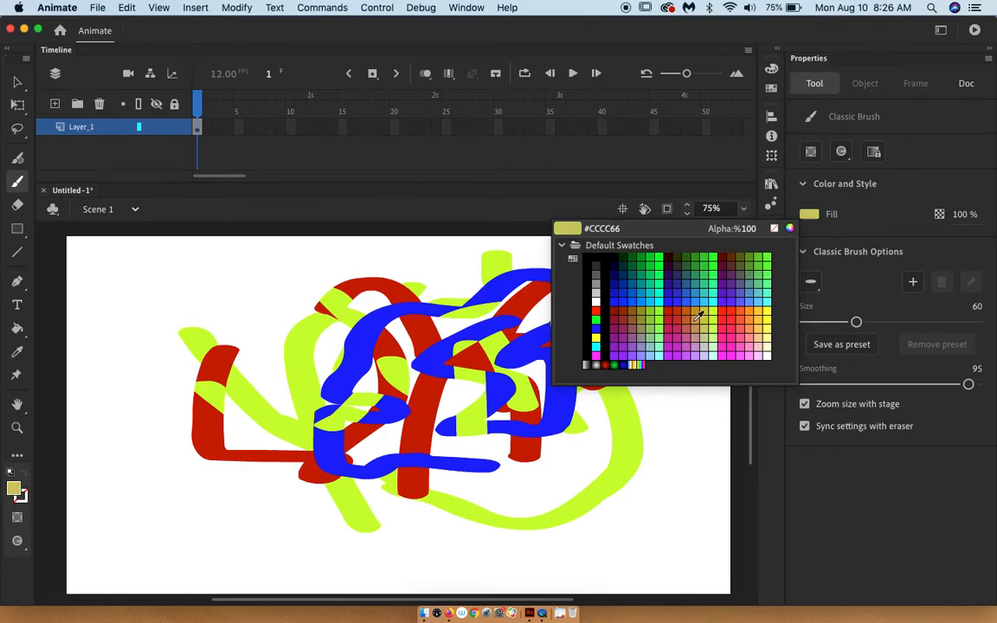
left_click(626, 334)
left_click(843, 154)
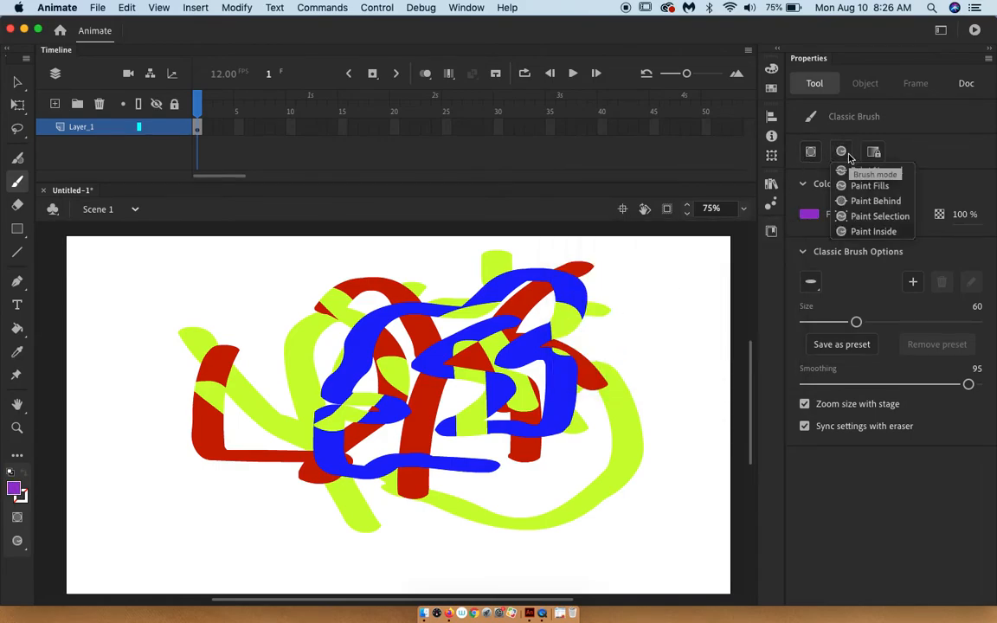
left_click(868, 186)
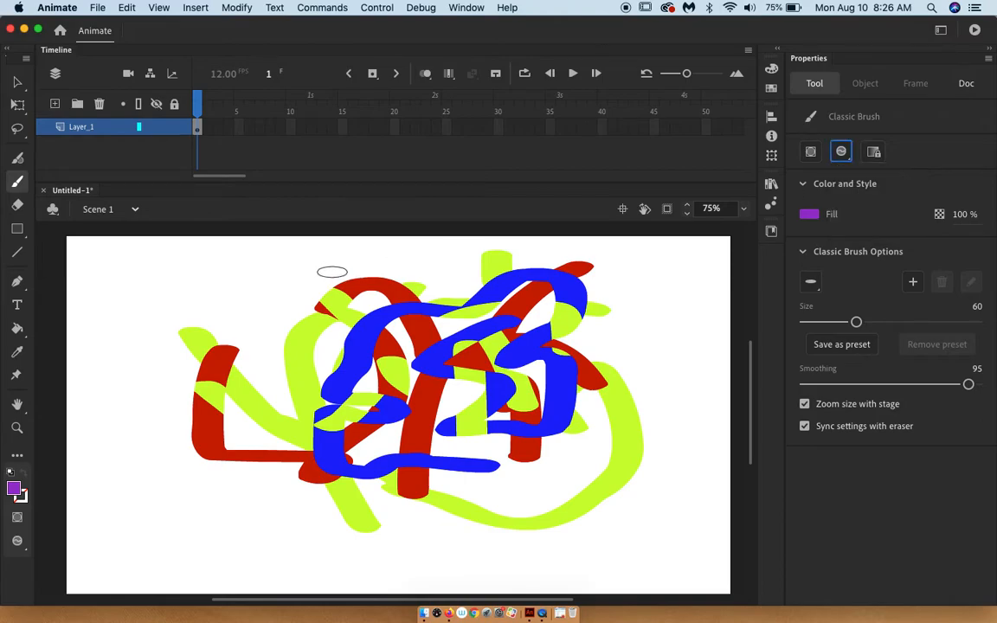
Paint several purple strokes across the existing red, blue and lime green shapes to demonstrate Paint Fills
mouse_move(324, 271)
left_mouse_down()
mouse_move(363, 281)
mouse_move(407, 333)
left_mouse_up()
mouse_move(451, 289)
left_mouse_down()
mouse_move(401, 378)
mouse_move(368, 364)
left_mouse_up()
left_click_drag(216, 337, 304, 400)
mouse_move(205, 382)
left_mouse_down()
mouse_move(240, 431)
mouse_move(385, 399)
mouse_move(420, 465)
mouse_move(573, 518)
left_mouse_up()
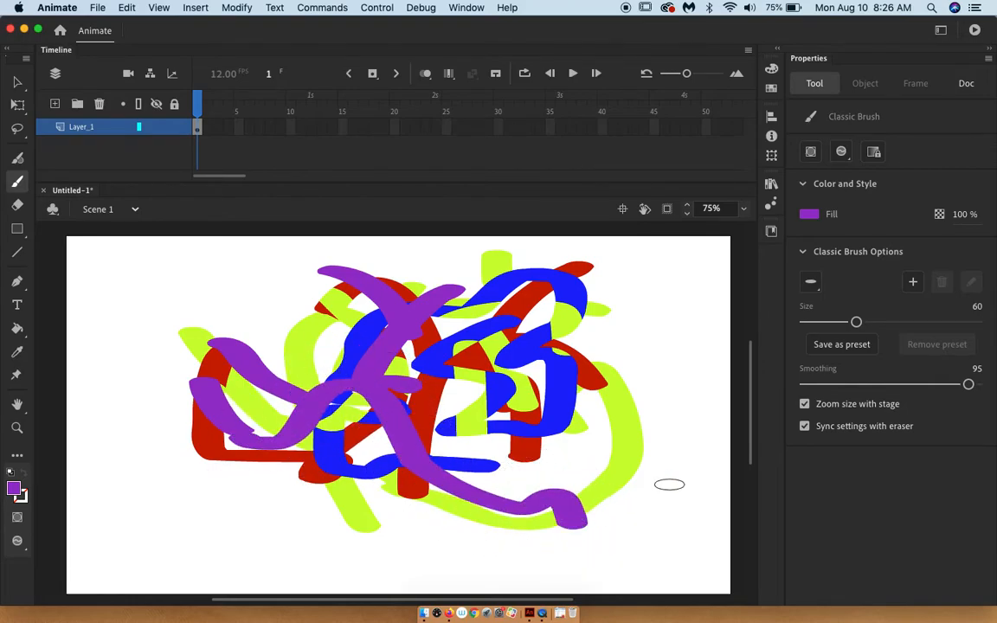
Set the brush mode to Paint Selection, and undo all painted strokes until the stage is blank
left_click(841, 153)
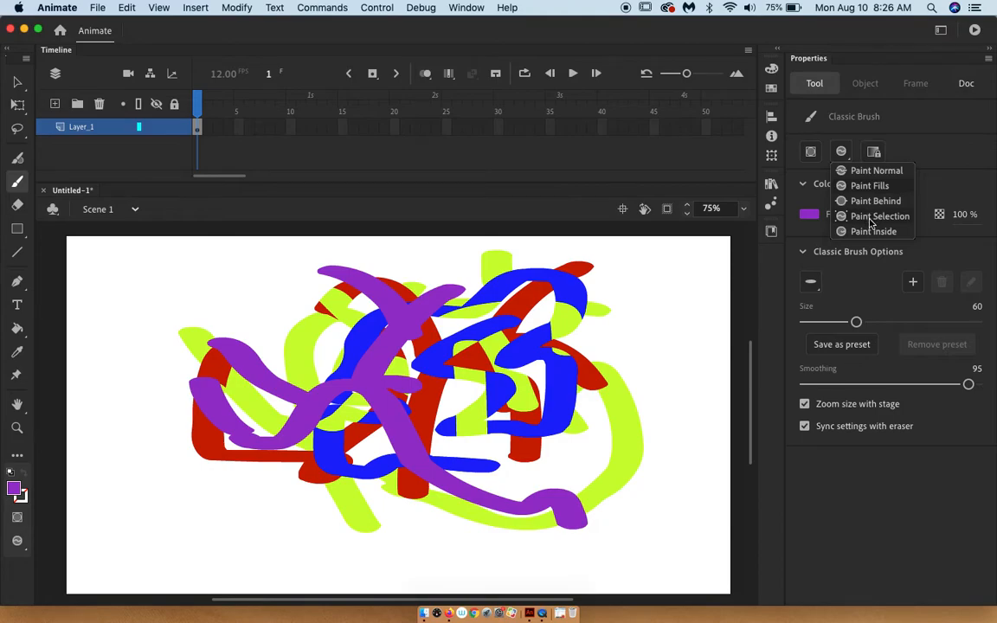
left_click(870, 219)
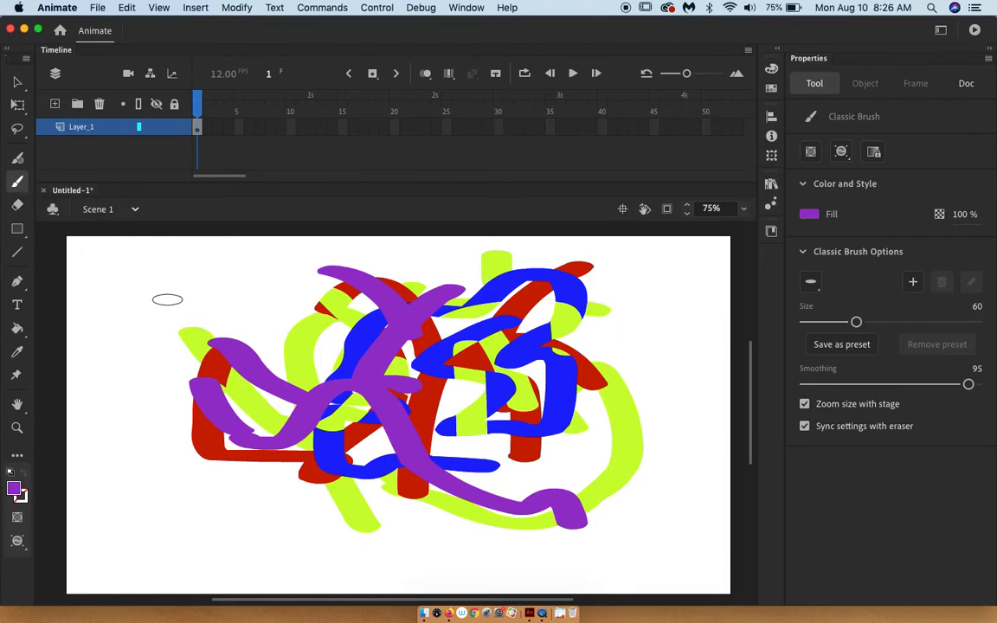
key("super+z")
key("super+z")
key("super+z")
key("super+z")
key("super+z")
key("super+z")
key("super+z")
key("super+z")
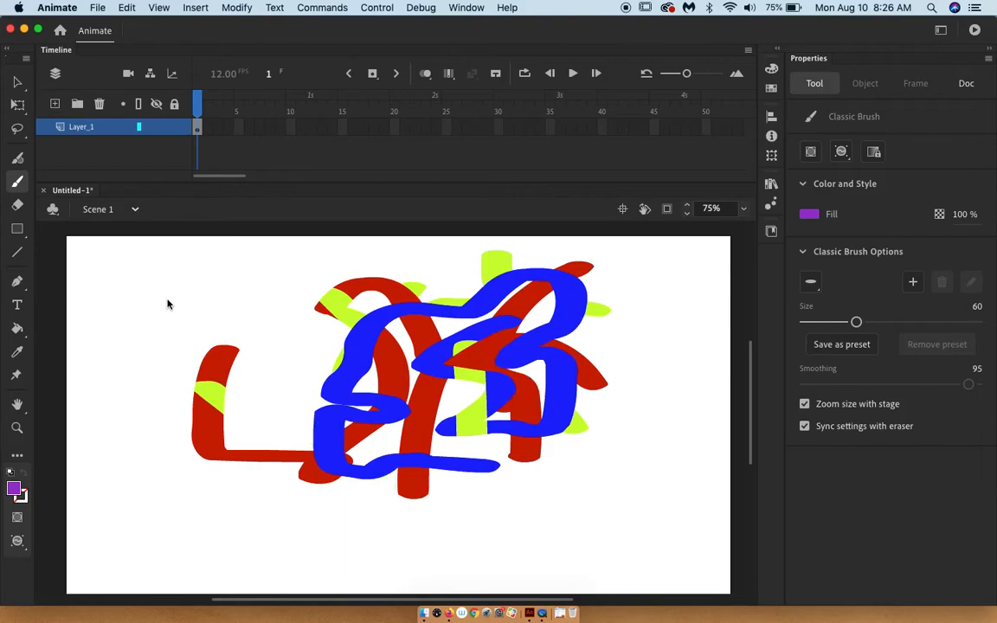
key("super+z")
key("super+z")
key("super+z")
key("super+z")
key("super+z")
key("super+z")
key("super+z")
key("super+z")
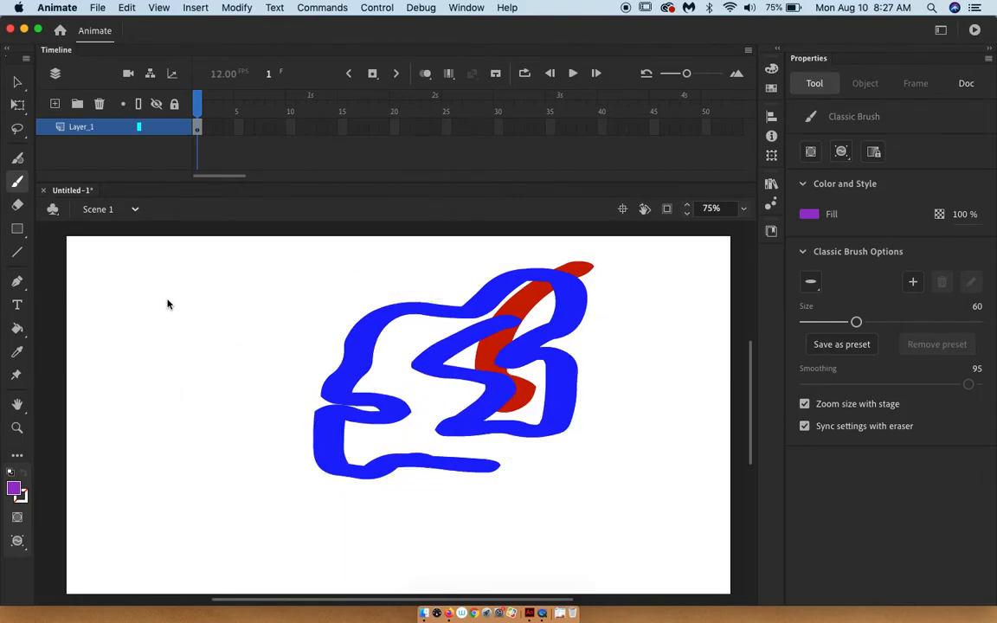
key("super+z")
key("super+z")
key("super+z")
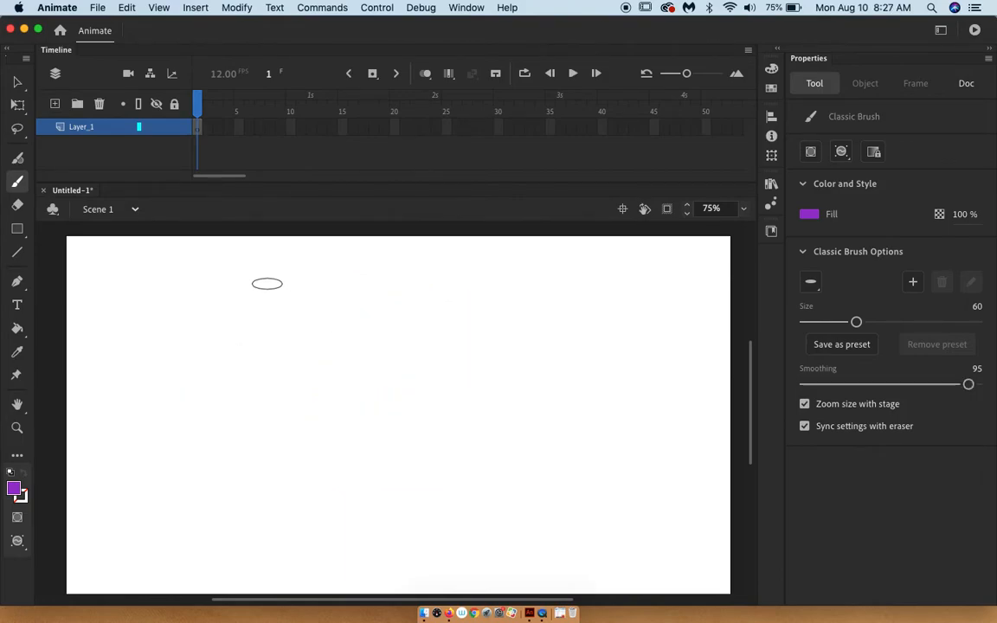
Switch from the Classic Brush to the Fluid Brush tool
left_click(20, 161)
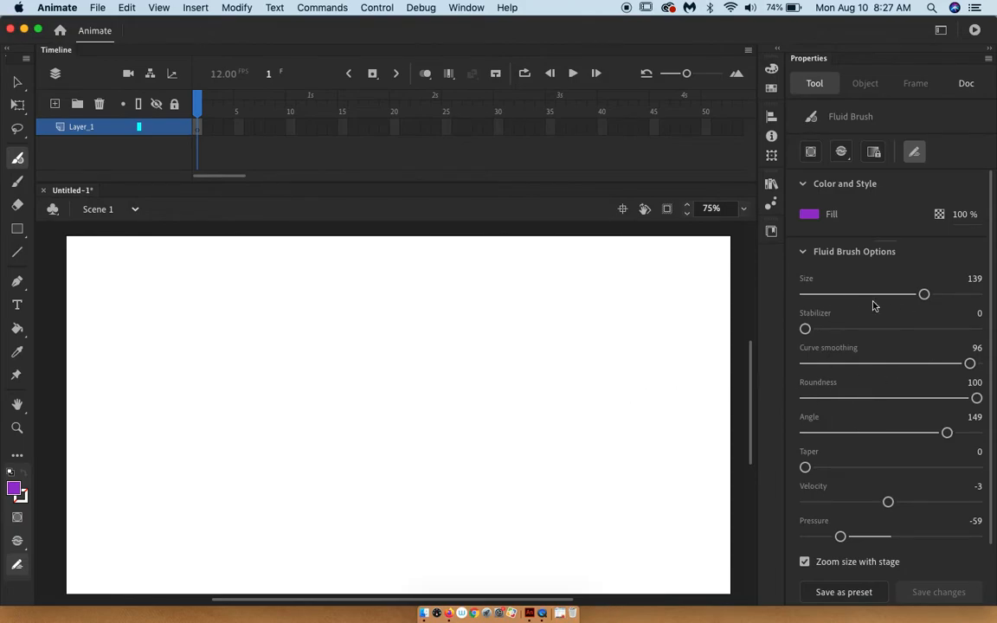
Look through the available windows, the brush modes, the extra toolbar tools and the toolbar's own options
left_click(466, 7)
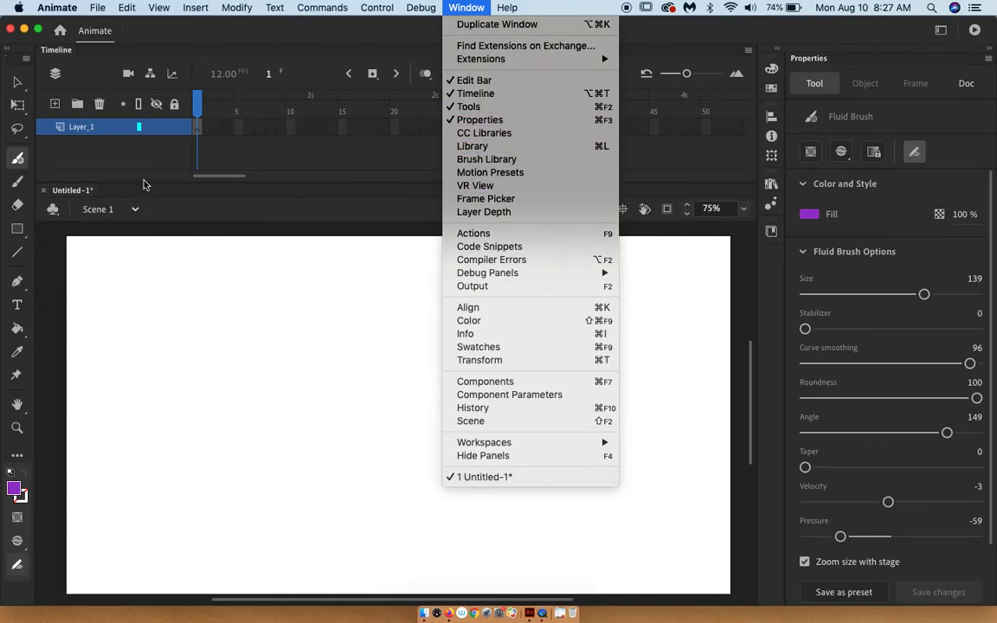
left_click(26, 550)
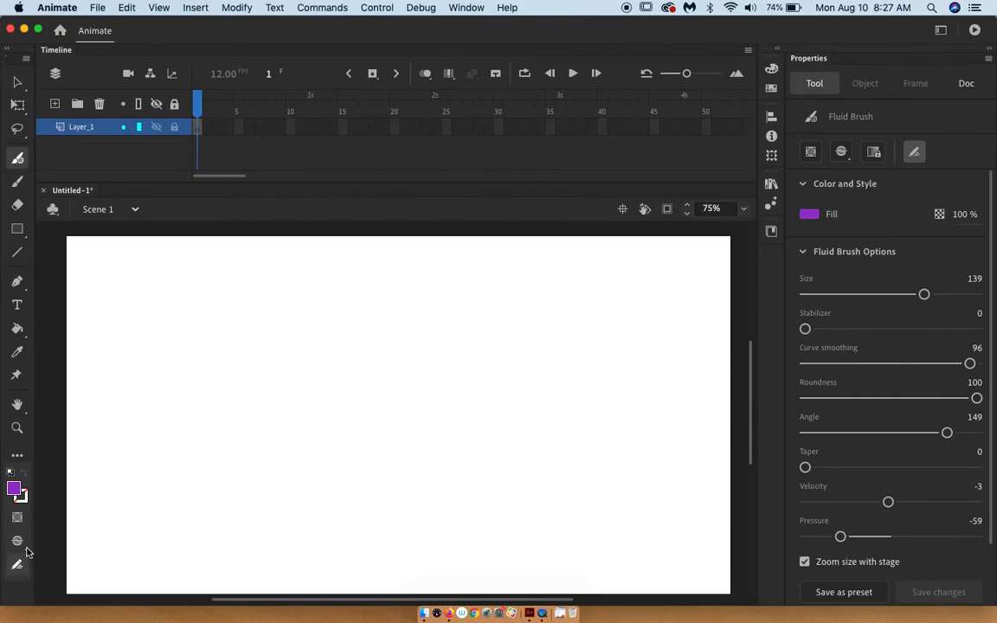
left_click(26, 552)
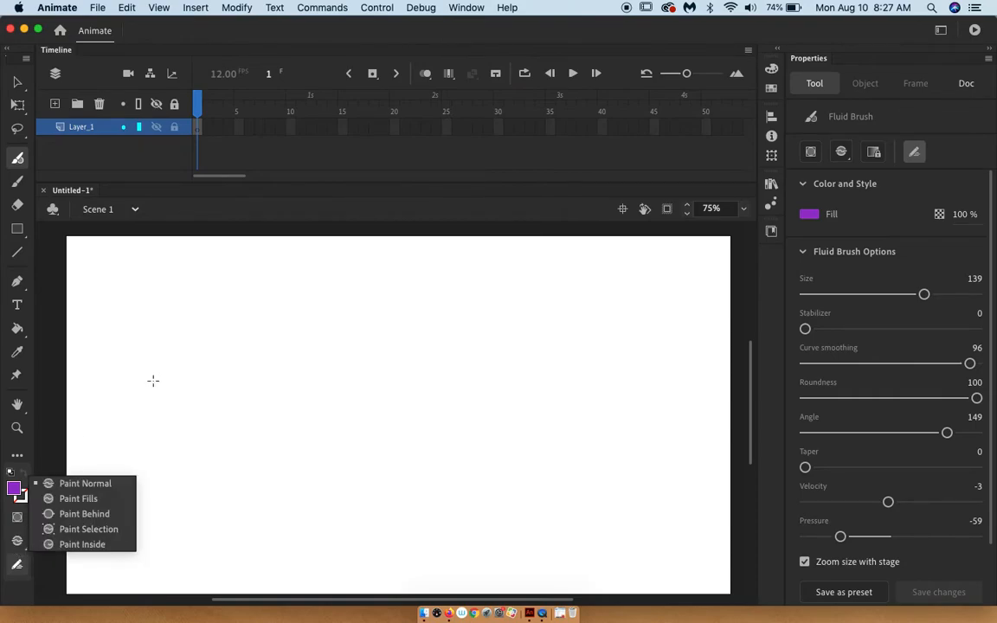
left_click(18, 457)
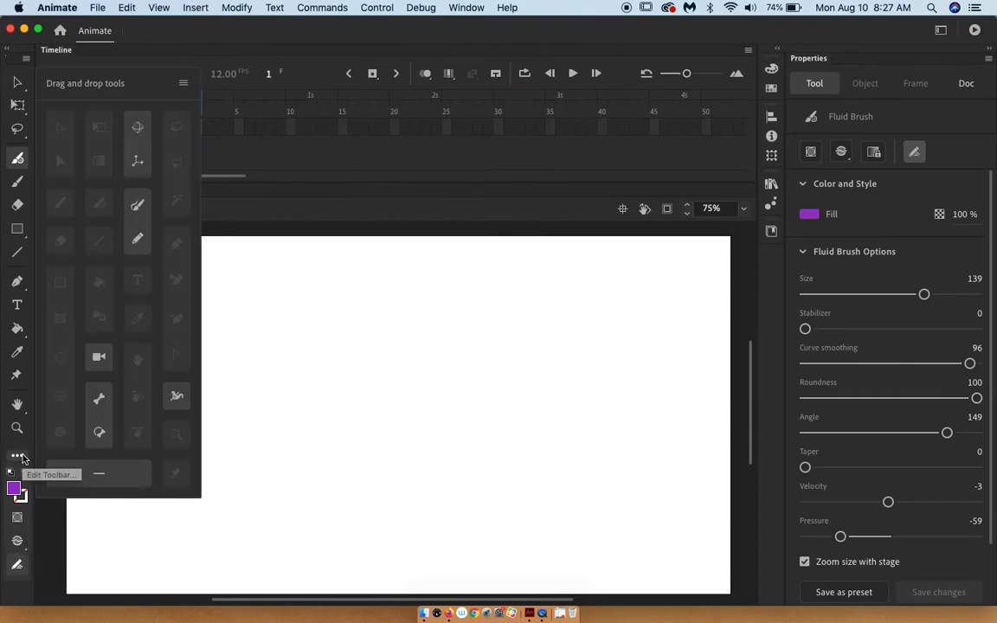
left_click(183, 85)
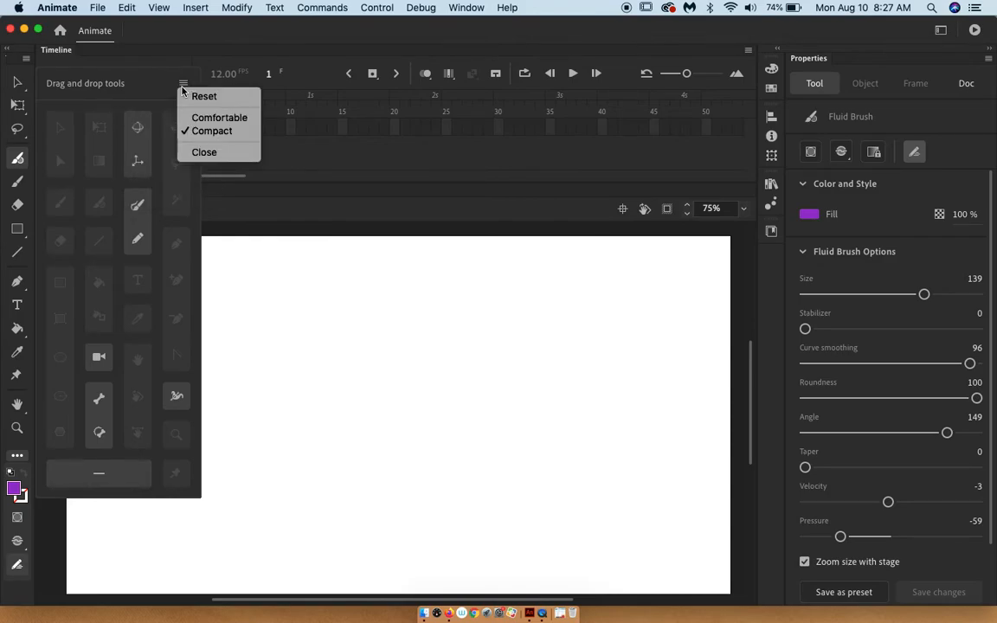
left_click(217, 42)
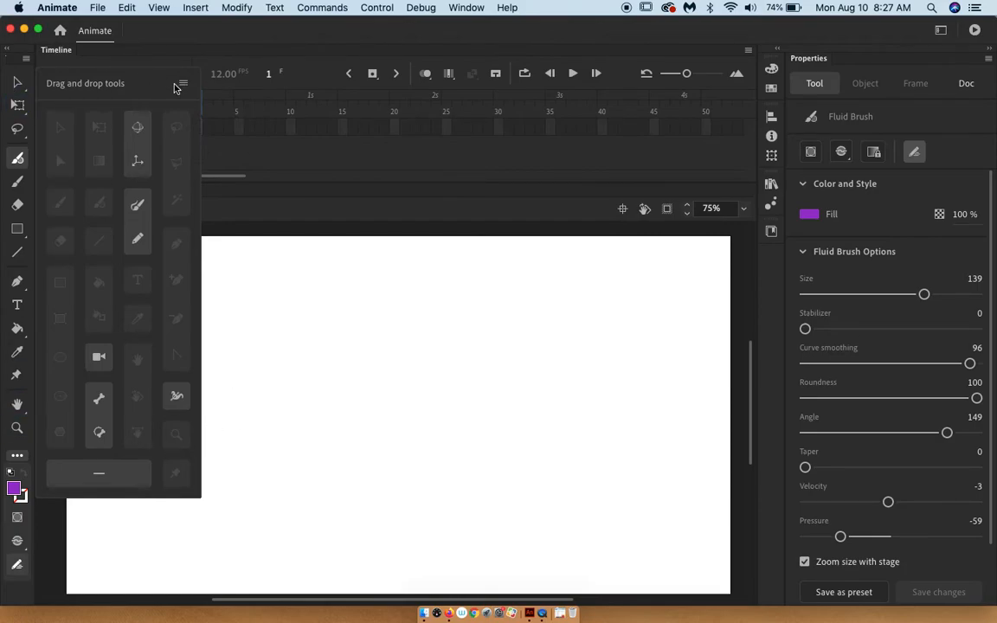
left_click(26, 66)
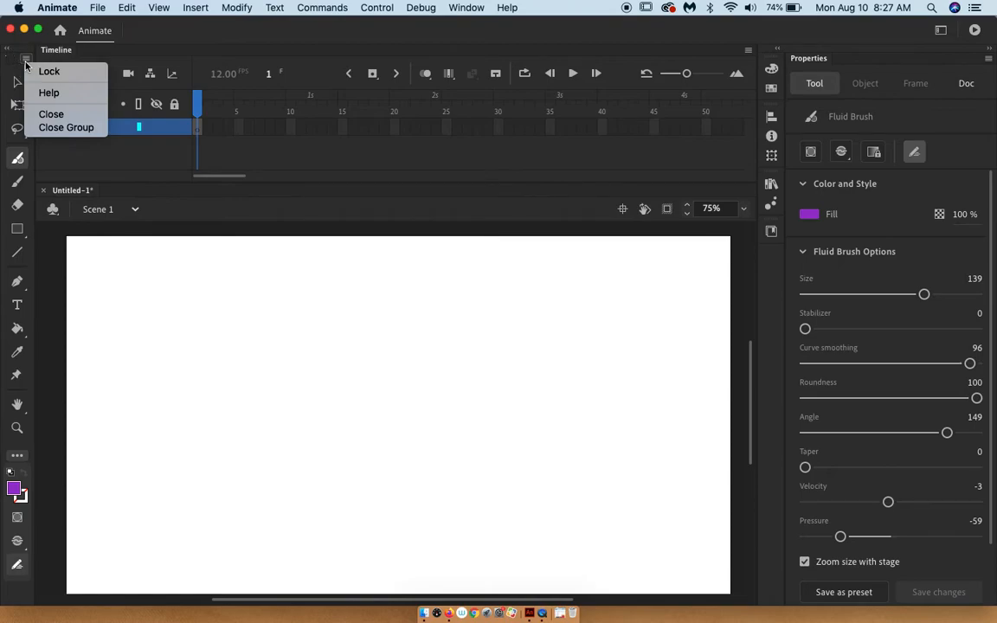
left_click(152, 54)
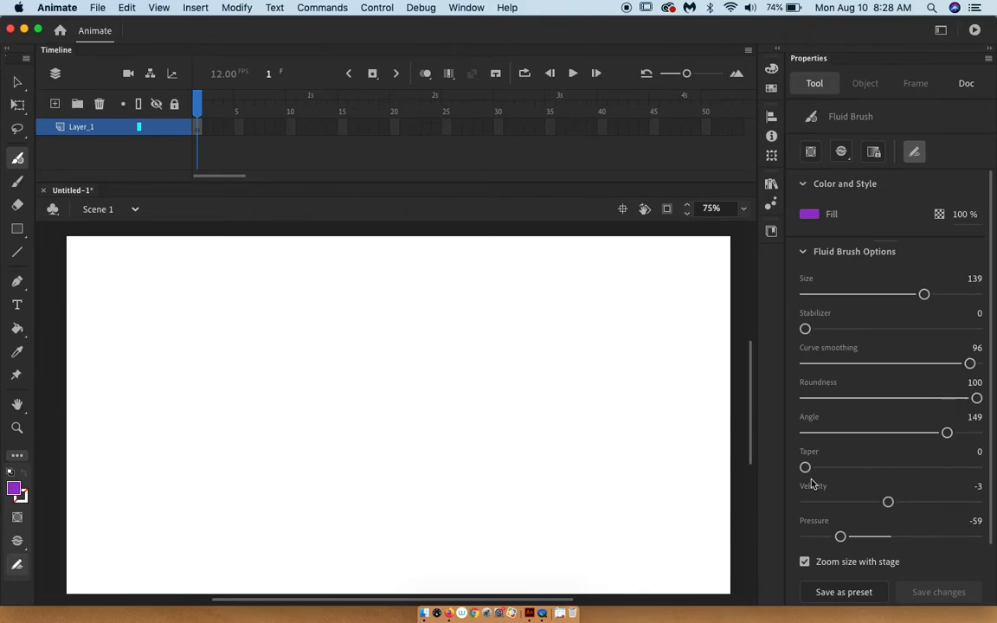
Set the Fluid Brush taper to 62 and paint two curved purple strokes in the middle of the stage
left_click_drag(805, 467, 911, 467)
mouse_move(507, 378)
left_mouse_down()
mouse_move(412, 414)
mouse_move(461, 494)
left_mouse_up()
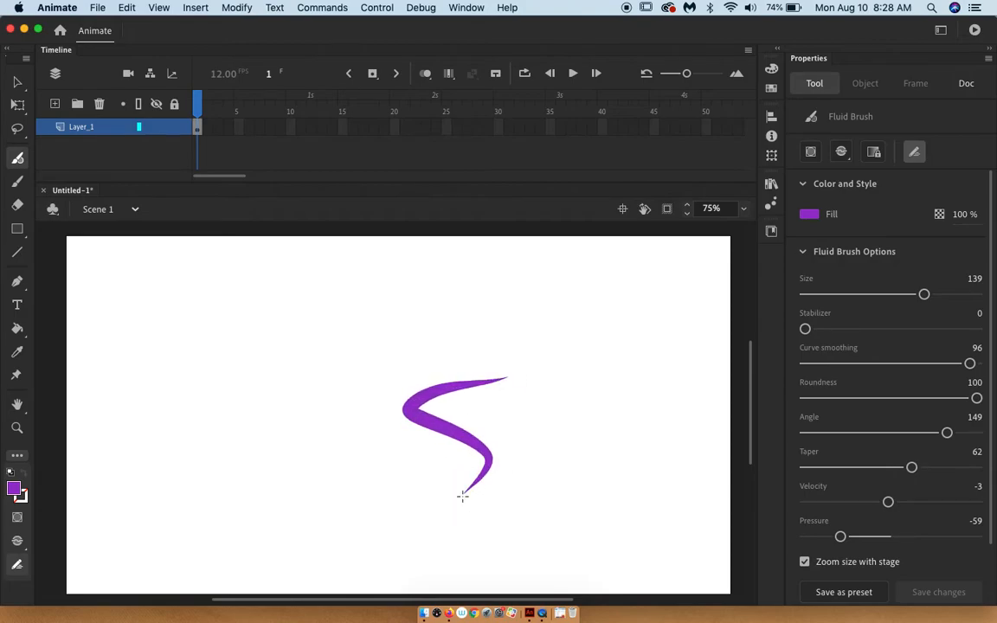
mouse_move(381, 358)
left_mouse_down()
mouse_move(471, 361)
mouse_move(514, 428)
mouse_move(573, 353)
mouse_move(588, 400)
left_mouse_up()
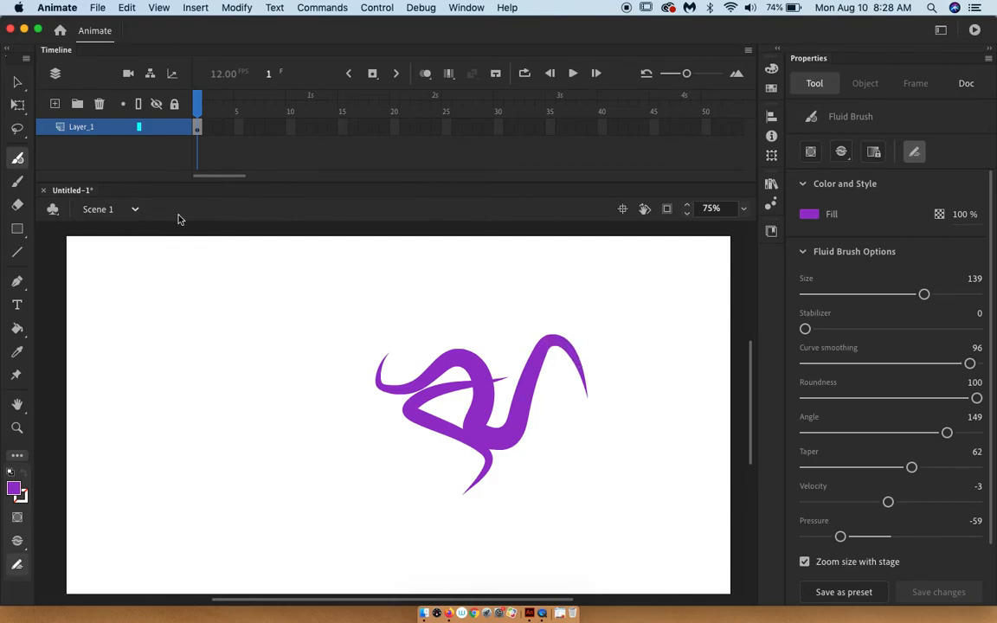
Undo both tapered purple strokes, and return to the Fluid Brush after switching to the Classic Brush
left_click(18, 181)
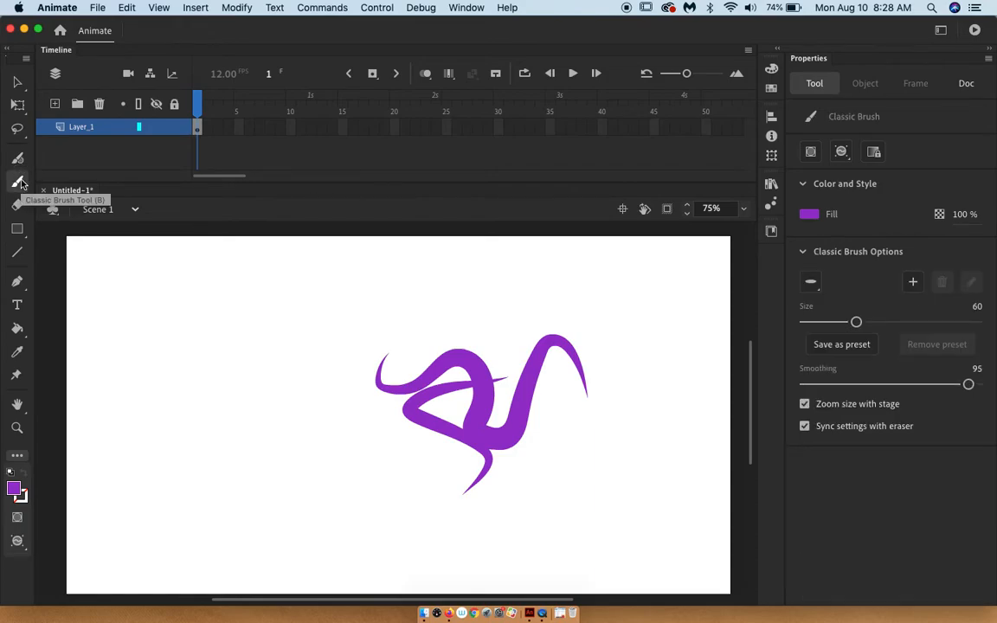
key("super+z")
key("super+z")
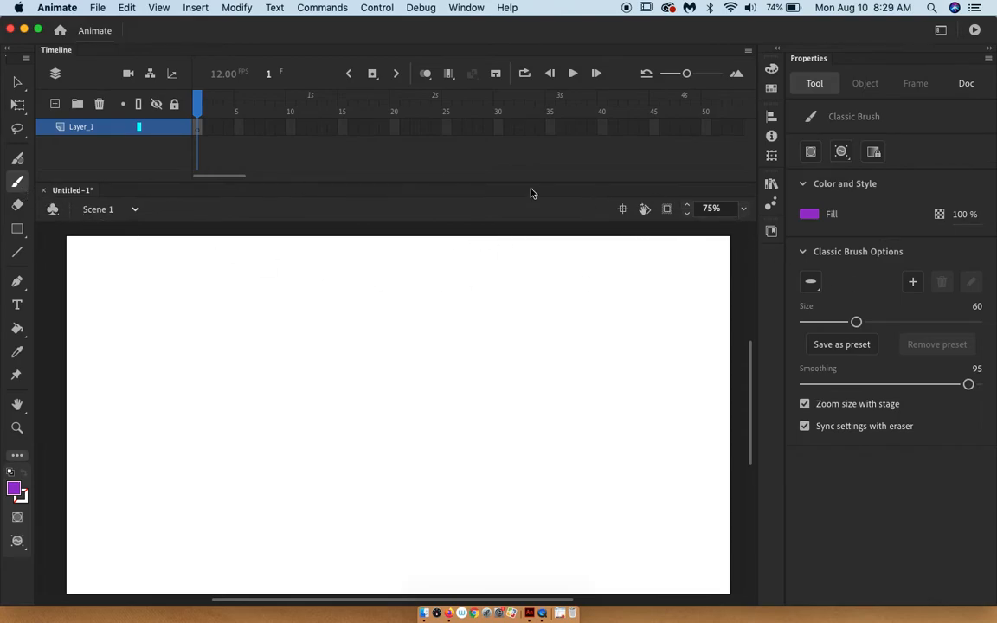
left_click(17, 157)
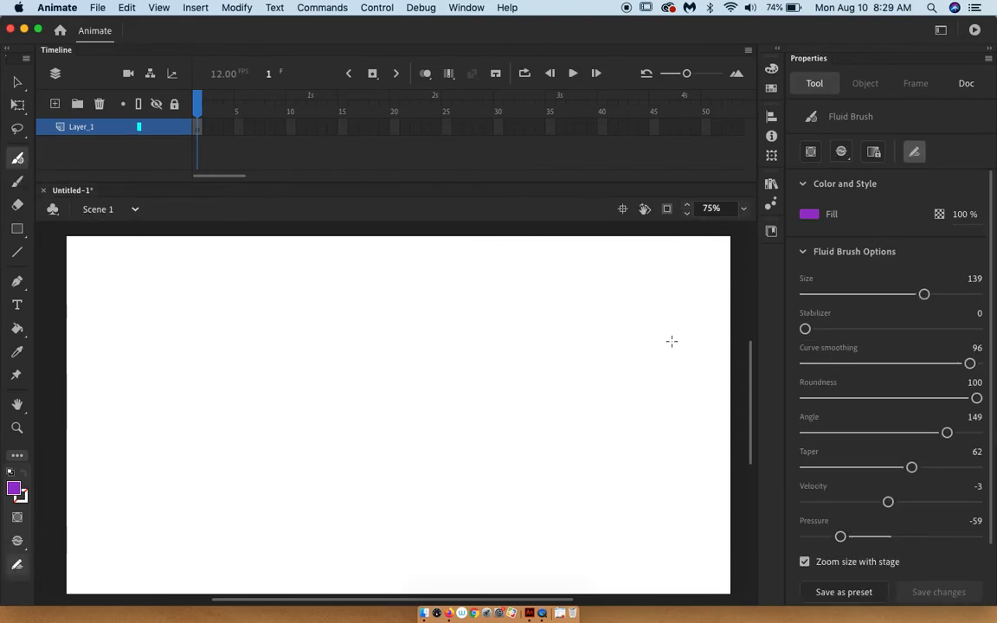
Set the Fluid Brush pressure to 5, its velocity to -2 and its fill colour to yellow
mouse_move(841, 537)
left_mouse_down()
mouse_move(900, 536)
mouse_move(951, 500)
mouse_move(857, 507)
mouse_move(889, 515)
left_mouse_up()
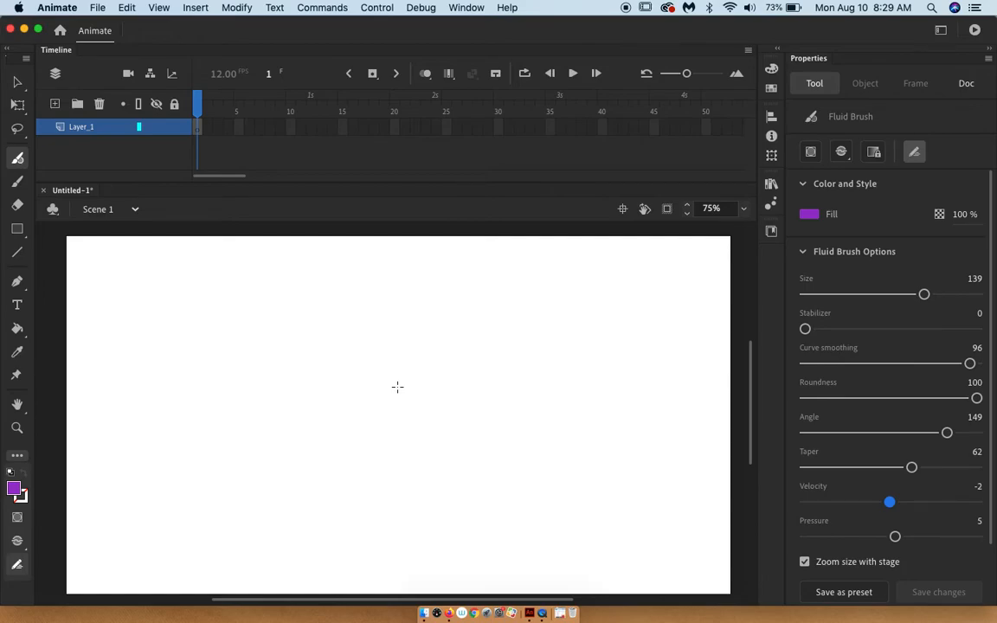
left_click(808, 214)
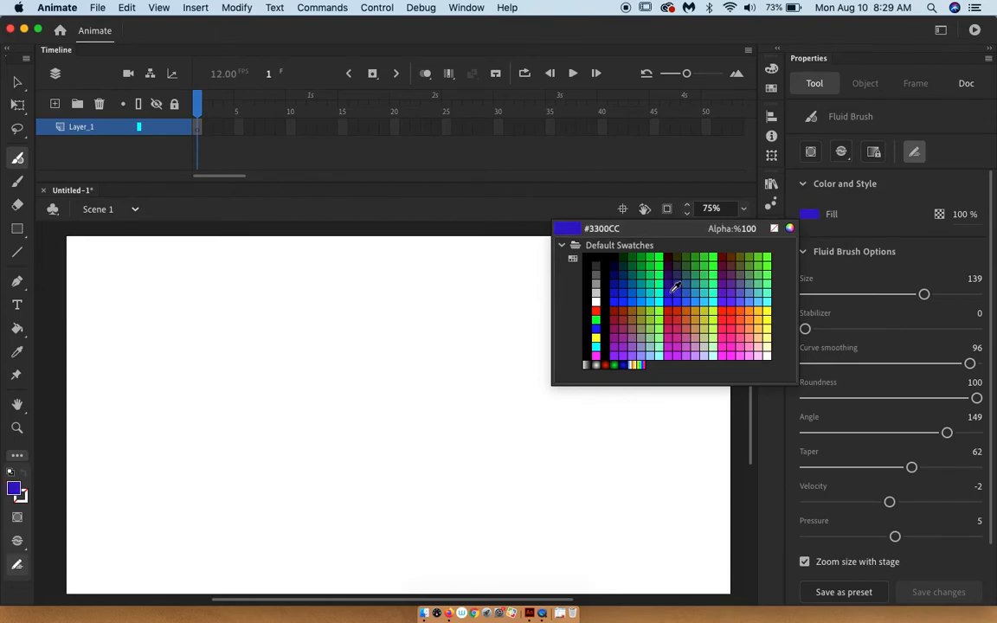
left_click(766, 325)
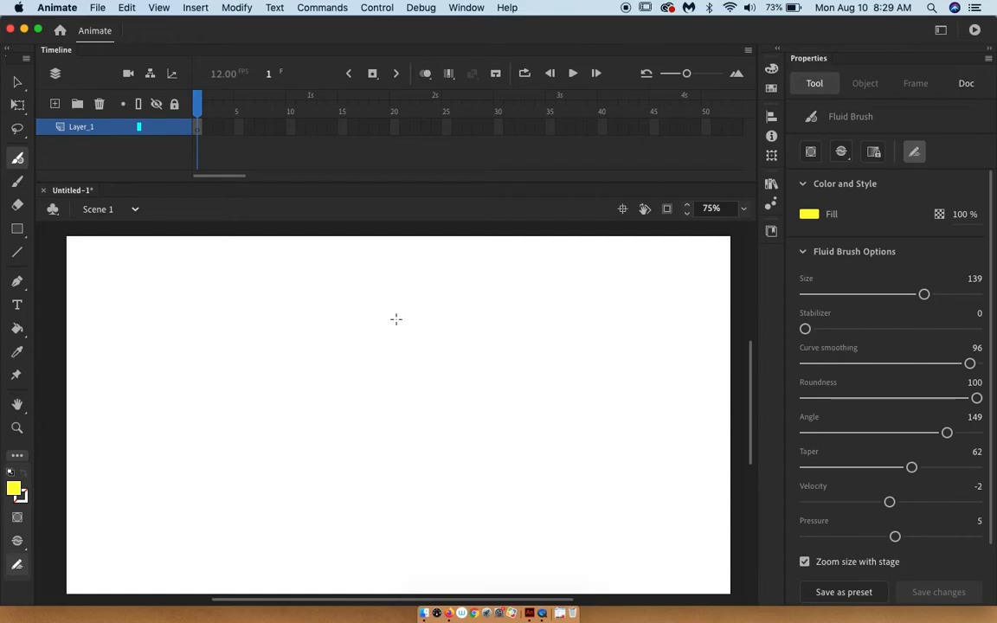
Paint one yellow stroke at brush size 38 and another at size 9, and undo both strokes
left_click_drag(923, 294, 837, 295)
mouse_move(494, 318)
left_mouse_down()
mouse_move(531, 364)
mouse_move(512, 405)
left_mouse_up()
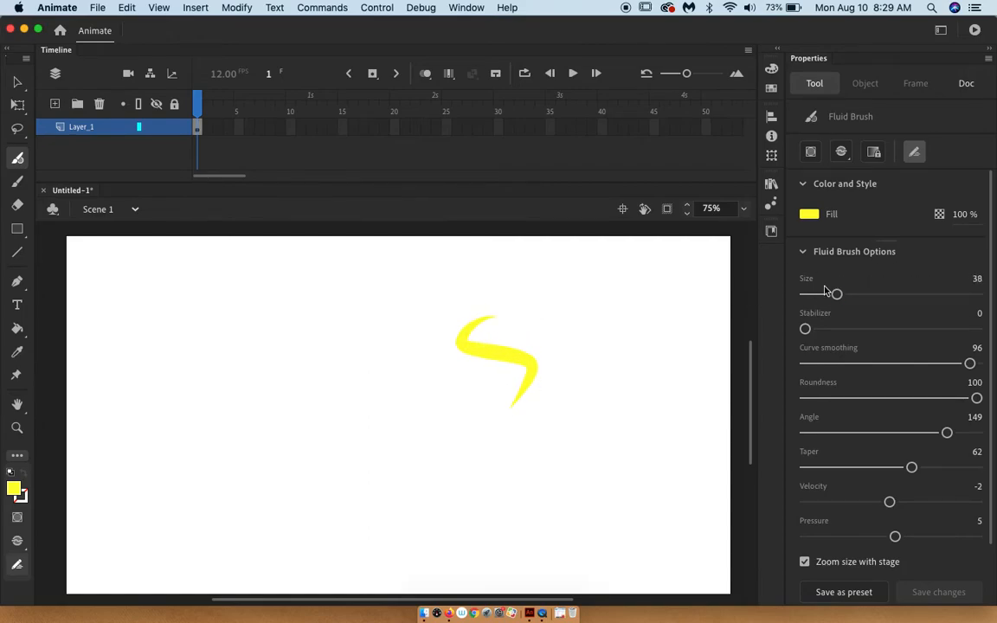
left_click_drag(837, 294, 810, 294)
left_click_drag(519, 297, 590, 350)
key("super+z")
key("super+z")
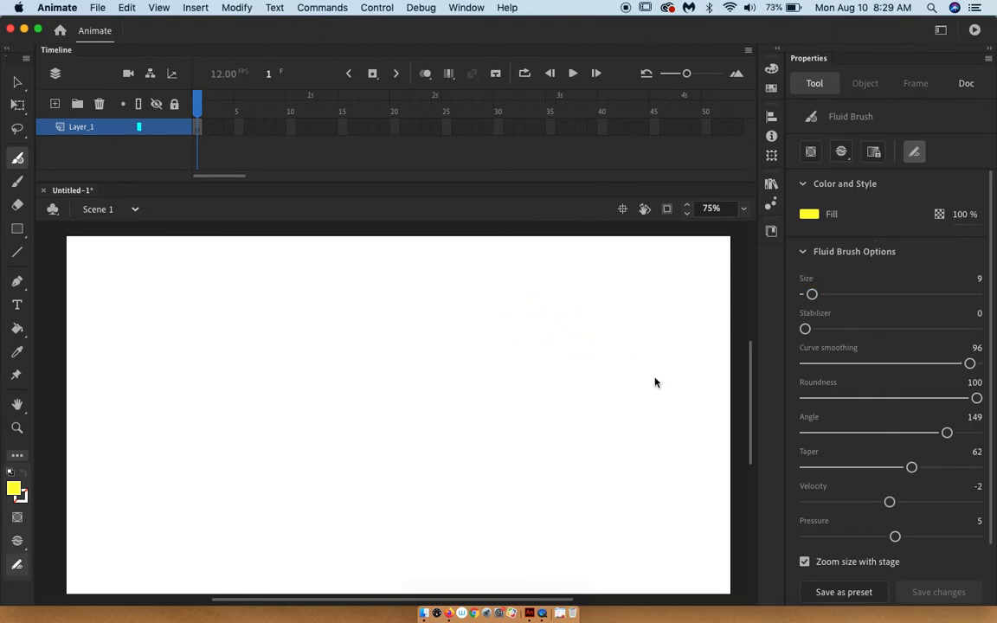
Paint one yellow S-shaped stroke with the stabilizer at 75 and another with it at 8, and undo both
left_click_drag(806, 329, 930, 337)
mouse_move(421, 318)
left_mouse_down()
mouse_move(331, 443)
mouse_move(434, 482)
left_mouse_up()
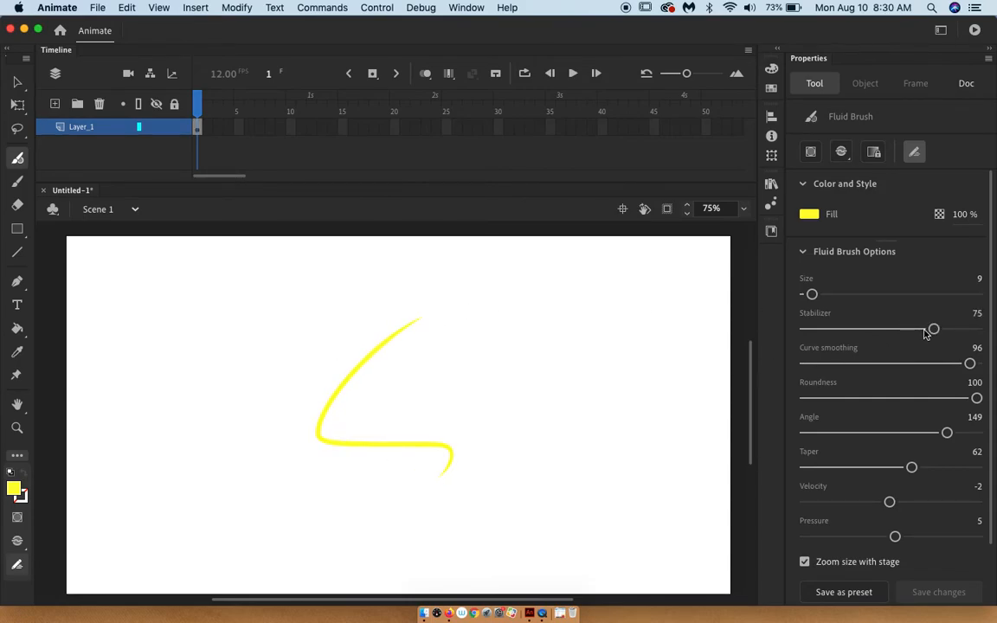
left_click_drag(933, 329, 818, 329)
mouse_move(563, 281)
left_mouse_down()
mouse_move(541, 456)
mouse_move(562, 479)
left_mouse_up()
key("super+z")
key("super+z")
Paint a yellow S-shaped stroke with curve smoothing at 0, and two more with curve smoothing at 100
left_click_drag(969, 366, 800, 372)
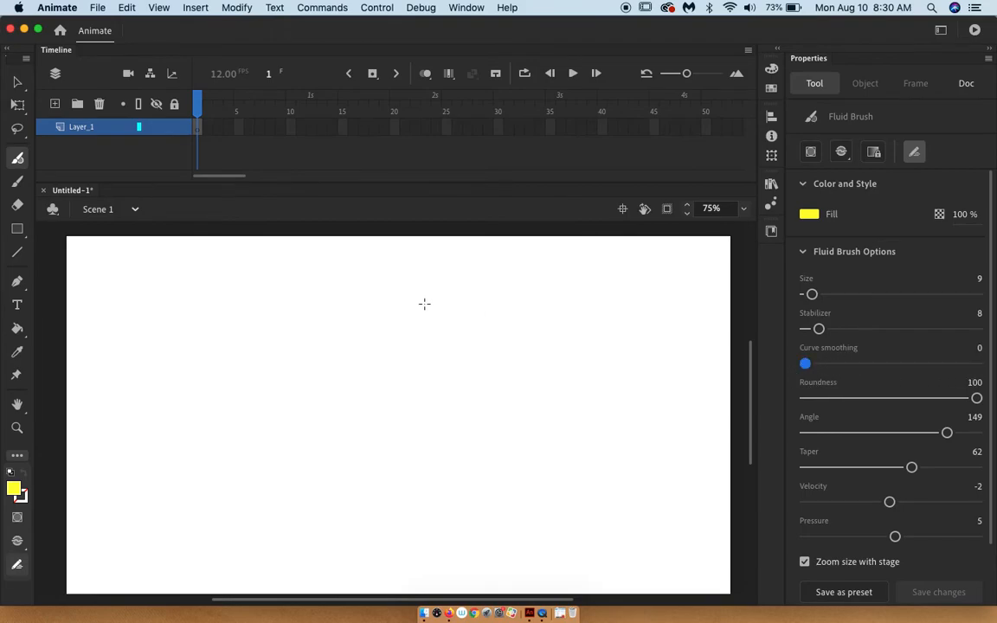
mouse_move(455, 308)
left_mouse_down()
mouse_move(474, 423)
mouse_move(442, 495)
left_mouse_up()
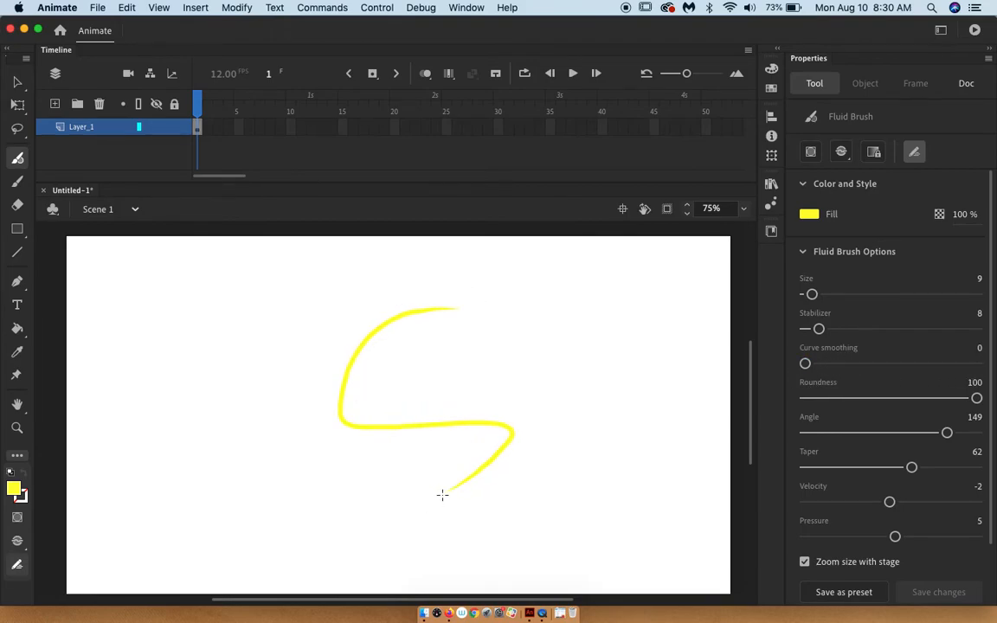
left_click_drag(805, 364, 978, 363)
mouse_move(652, 289)
left_mouse_down()
mouse_move(536, 321)
mouse_move(680, 402)
mouse_move(652, 463)
left_mouse_up()
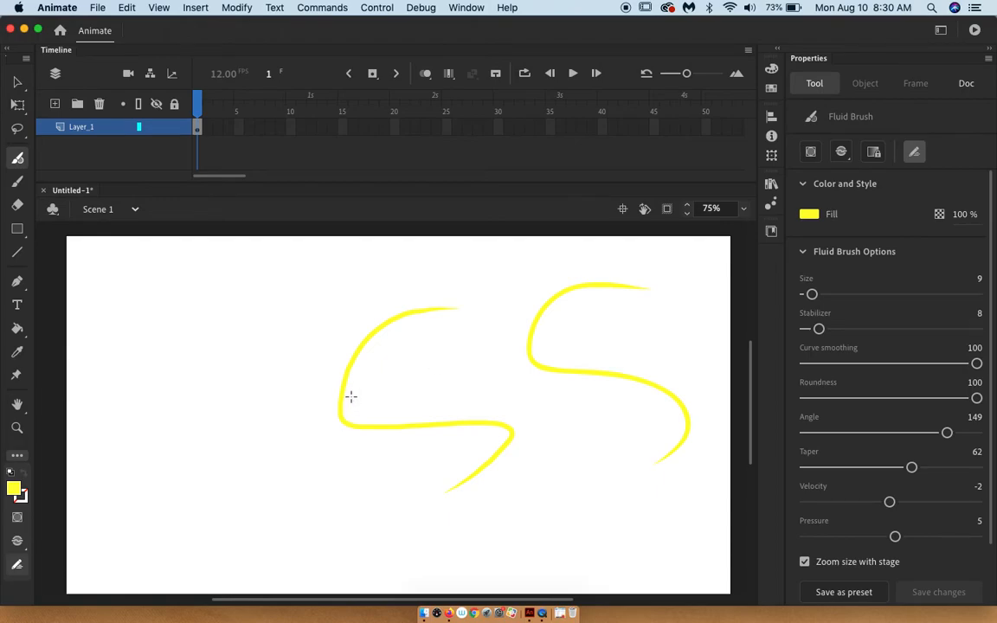
mouse_move(248, 301)
left_mouse_down()
mouse_move(154, 395)
mouse_move(228, 479)
left_mouse_up()
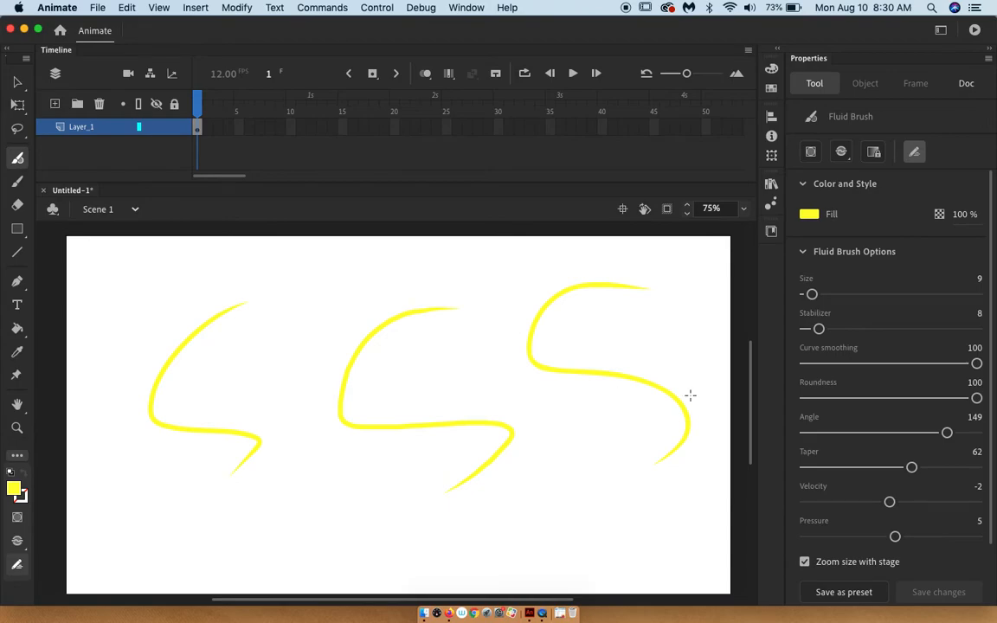
Paint a yellow S-shaped stroke with curve smoothing at 0, and undo all four strokes on the stage
left_click_drag(974, 363, 784, 383)
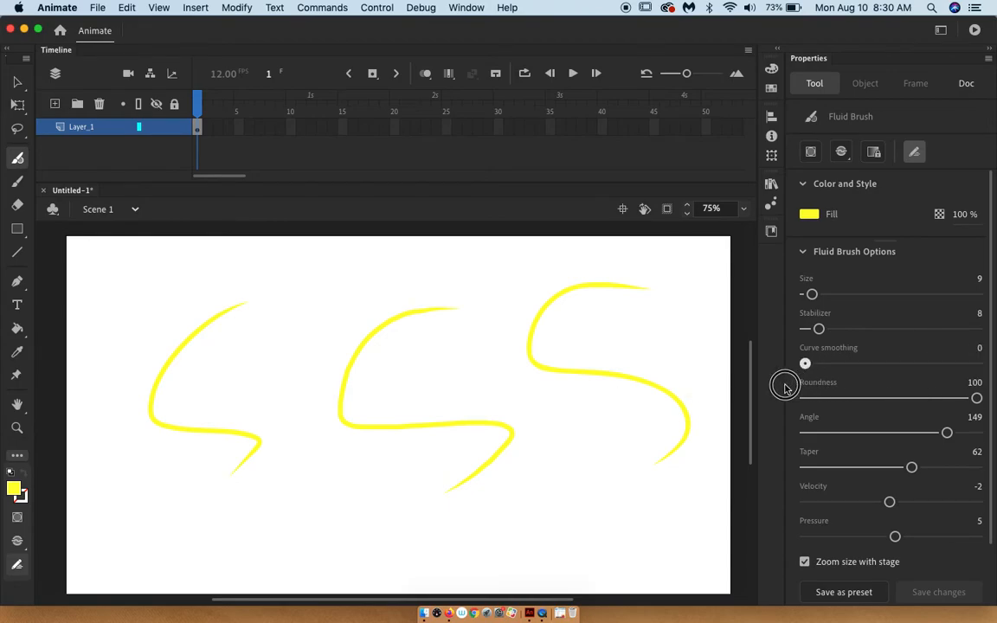
mouse_move(383, 288)
left_mouse_down()
mouse_move(247, 373)
mouse_move(290, 424)
left_mouse_up()
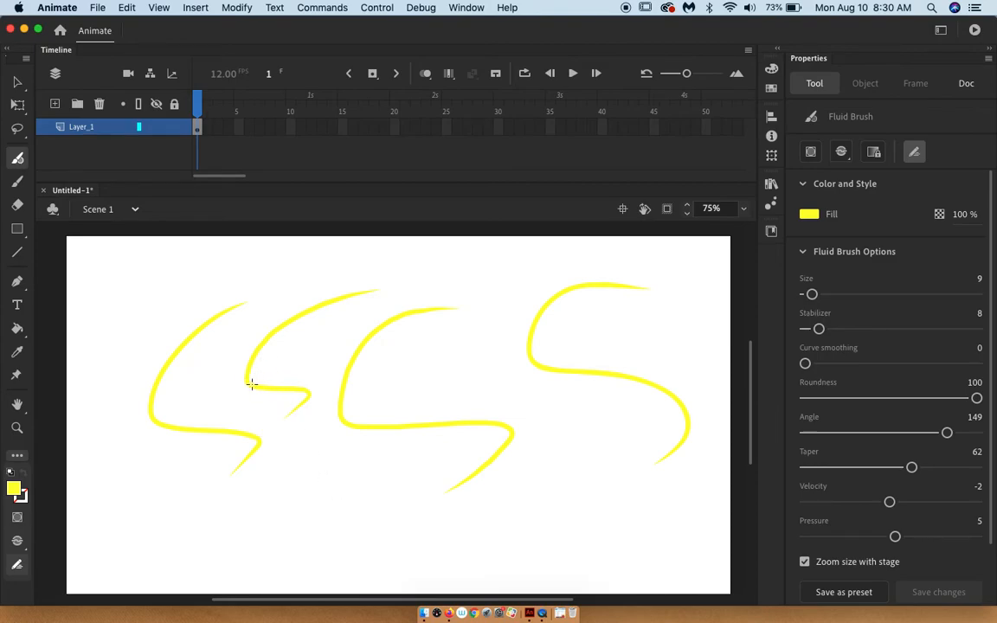
key("super+z")
key("super+z")
key("super+z")
key("super+z")
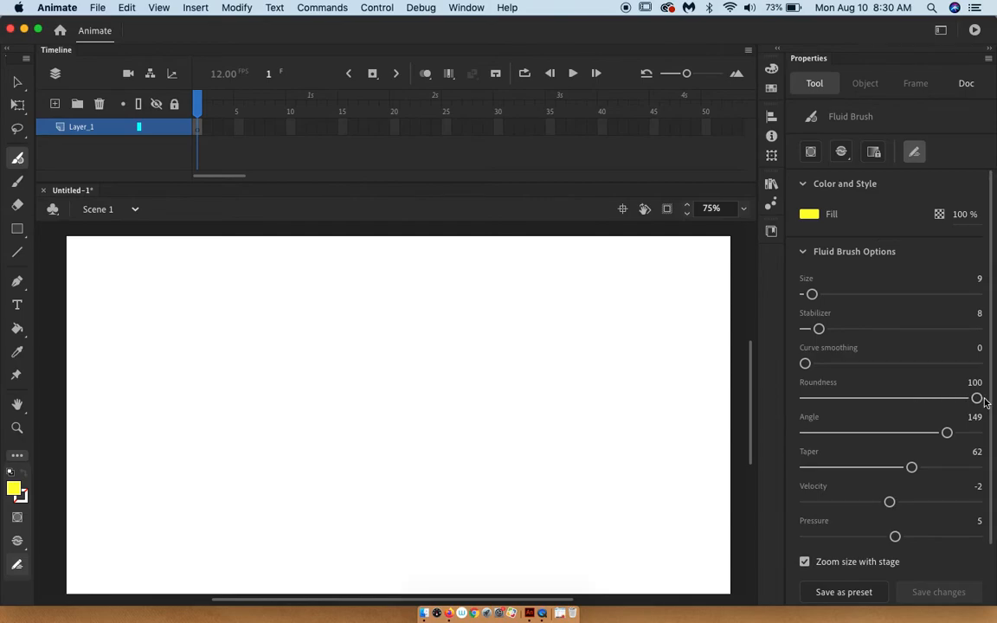
Paint one yellow S-shaped stroke with roundness at 5 and another with roundness at 100
left_click_drag(847, 407, 718, 392)
mouse_move(535, 353)
left_mouse_down()
mouse_move(441, 440)
mouse_move(541, 512)
left_mouse_up()
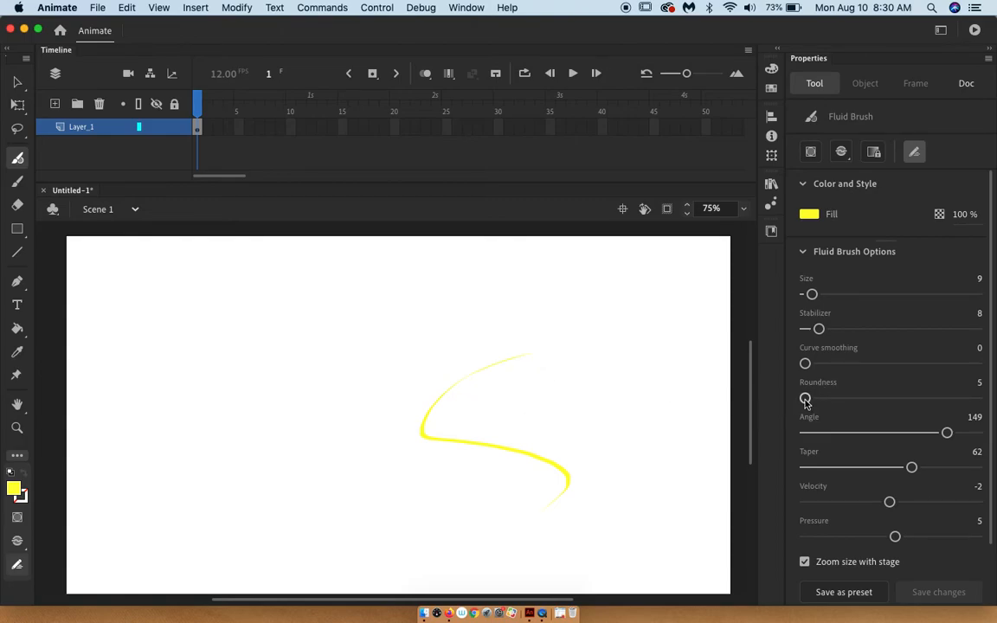
left_click_drag(804, 398, 976, 398)
mouse_move(270, 327)
left_mouse_down()
mouse_move(152, 425)
mouse_move(208, 517)
left_mouse_up()
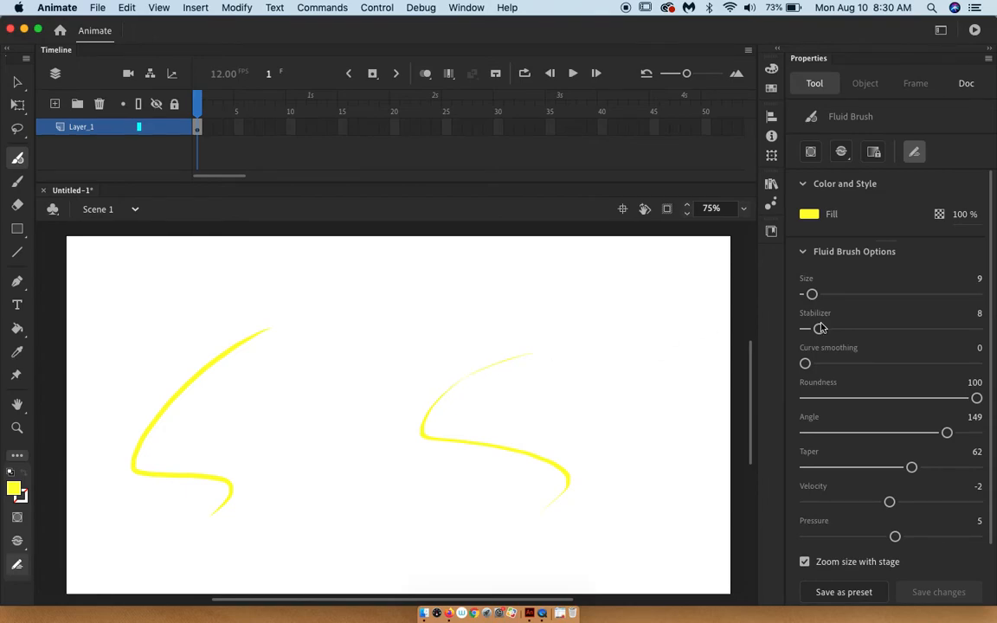
Paint a yellow stroke with the stabilizer at 100, and several more curved and wavy strokes with roundness at 5
left_click_drag(819, 329, 977, 329)
mouse_move(351, 320)
left_mouse_down()
mouse_move(280, 392)
mouse_move(325, 456)
left_mouse_up()
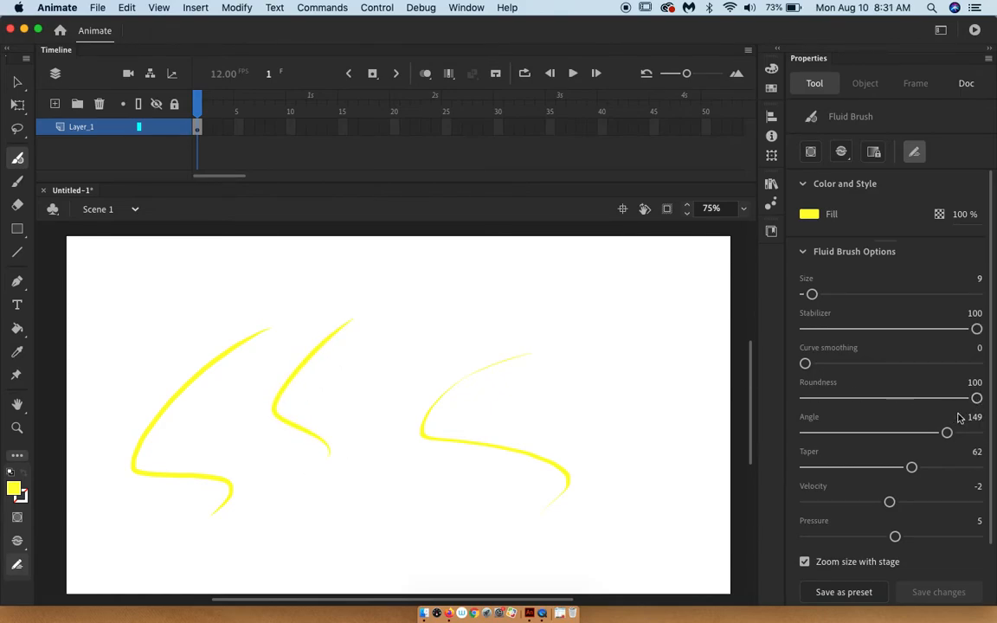
left_click_drag(977, 399, 805, 398)
mouse_move(495, 313)
left_mouse_down()
mouse_move(389, 401)
mouse_move(408, 454)
left_mouse_up()
mouse_move(563, 329)
left_mouse_down()
mouse_move(585, 425)
mouse_move(624, 401)
mouse_move(654, 308)
mouse_move(485, 307)
left_mouse_up()
mouse_move(433, 280)
left_mouse_down()
mouse_move(388, 336)
mouse_move(330, 266)
mouse_move(313, 287)
mouse_move(299, 346)
mouse_move(238, 277)
mouse_move(228, 352)
mouse_move(205, 336)
mouse_move(194, 413)
mouse_move(211, 386)
mouse_move(278, 446)
mouse_move(334, 426)
mouse_move(357, 482)
mouse_move(421, 404)
mouse_move(458, 524)
mouse_move(484, 478)
mouse_move(545, 515)
left_mouse_up()
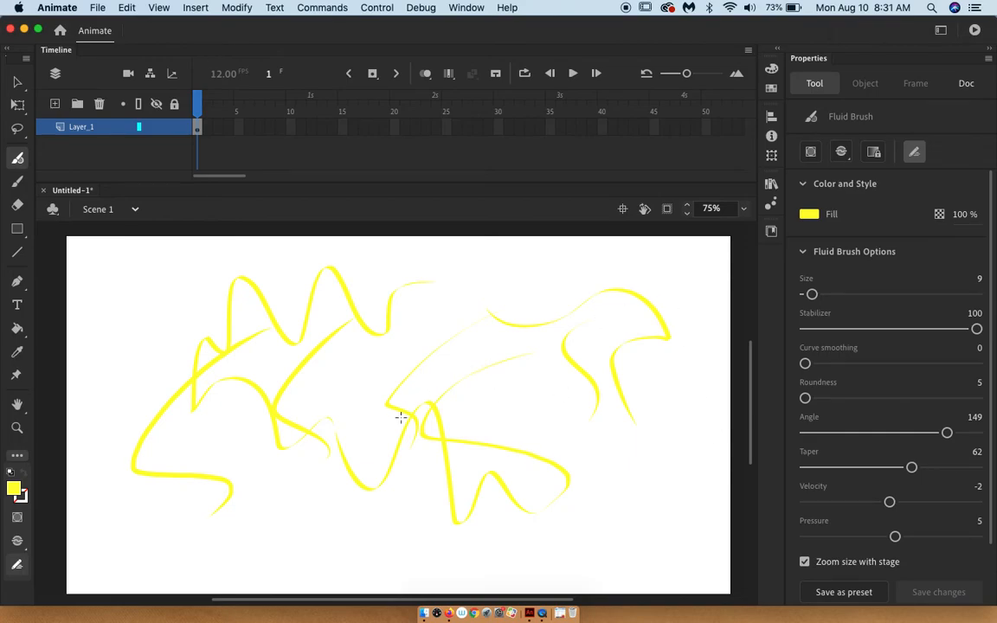
Paint two wavy blue strokes across the yellow ones in Paint Behind mode
left_click(842, 154)
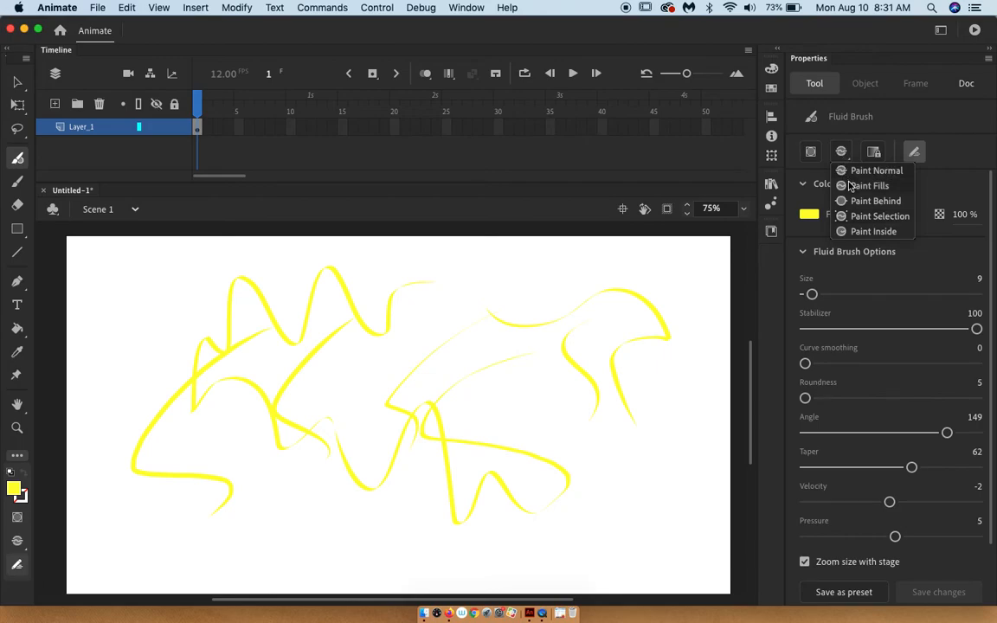
left_click(856, 201)
left_click(811, 213)
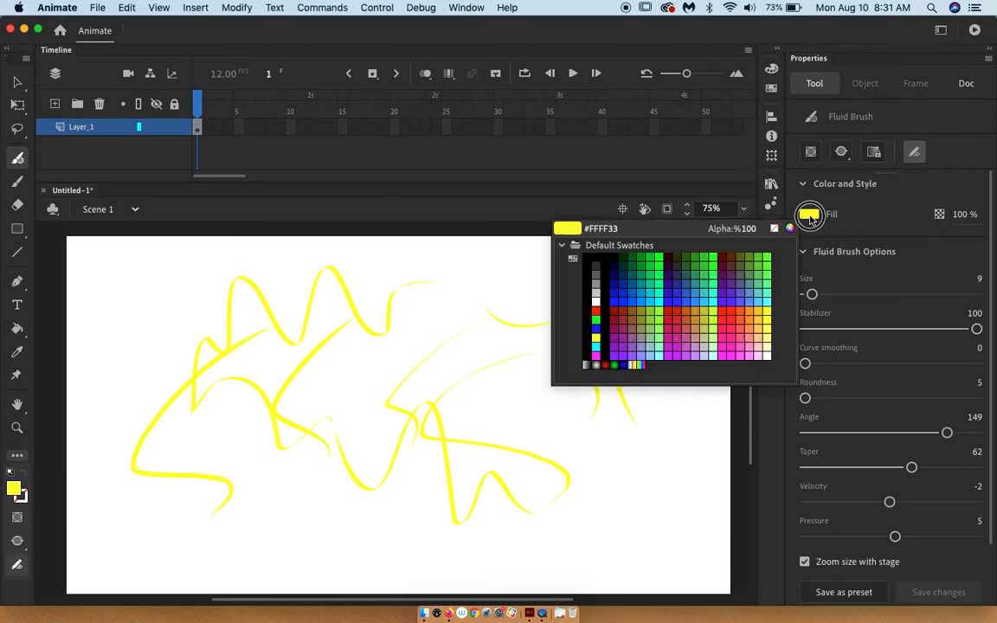
left_click(677, 288)
mouse_move(567, 302)
left_mouse_down()
mouse_move(494, 322)
mouse_move(496, 399)
mouse_move(473, 462)
mouse_move(427, 460)
mouse_move(413, 500)
left_mouse_up()
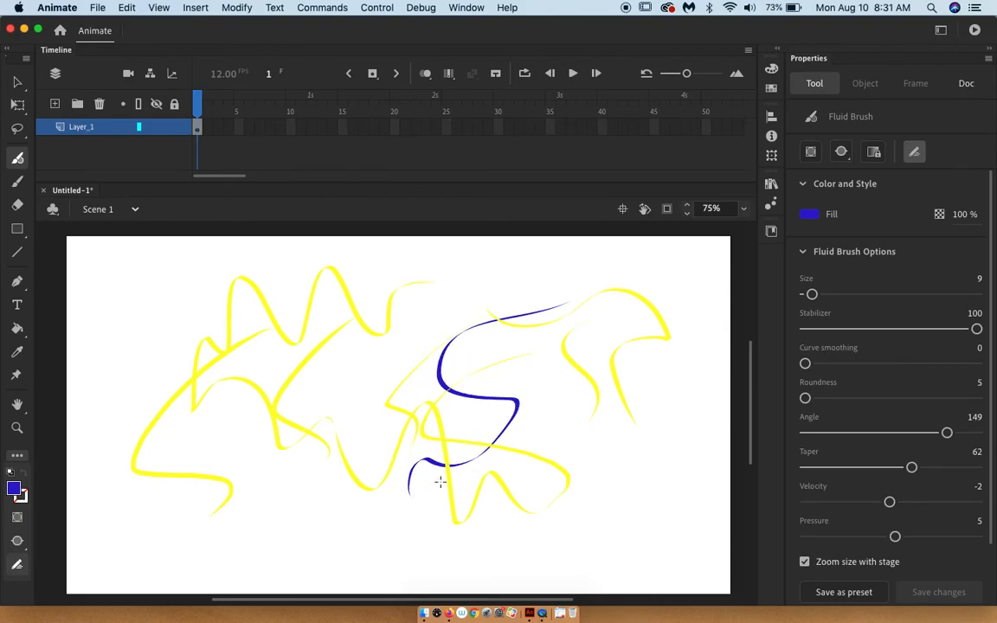
right_click(185, 505)
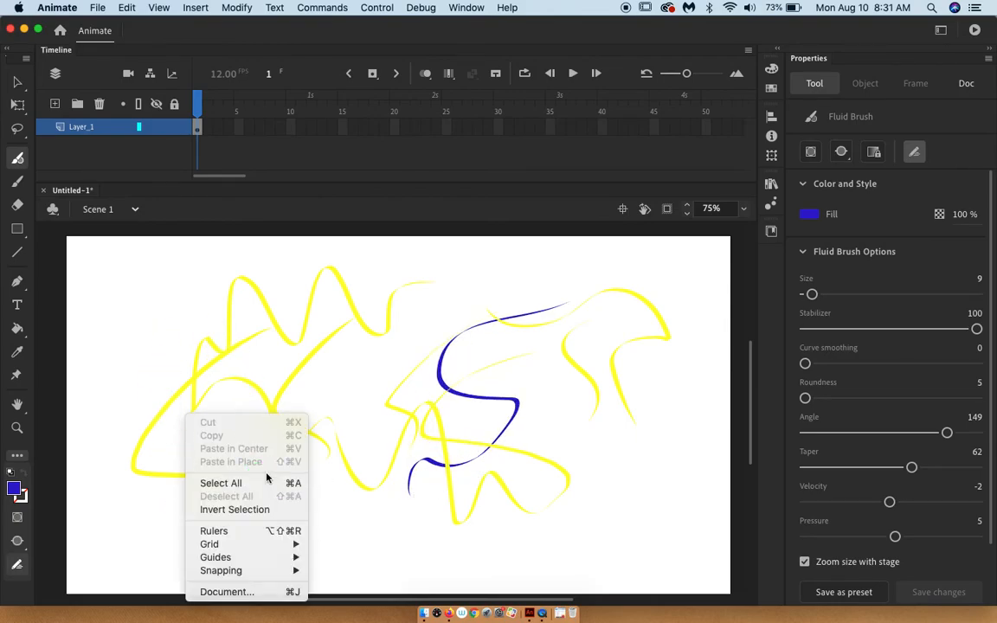
left_click(151, 517)
mouse_move(159, 504)
left_mouse_down()
mouse_move(157, 473)
mouse_move(201, 406)
mouse_move(239, 385)
mouse_move(285, 409)
mouse_move(419, 402)
mouse_move(559, 428)
left_mouse_up()
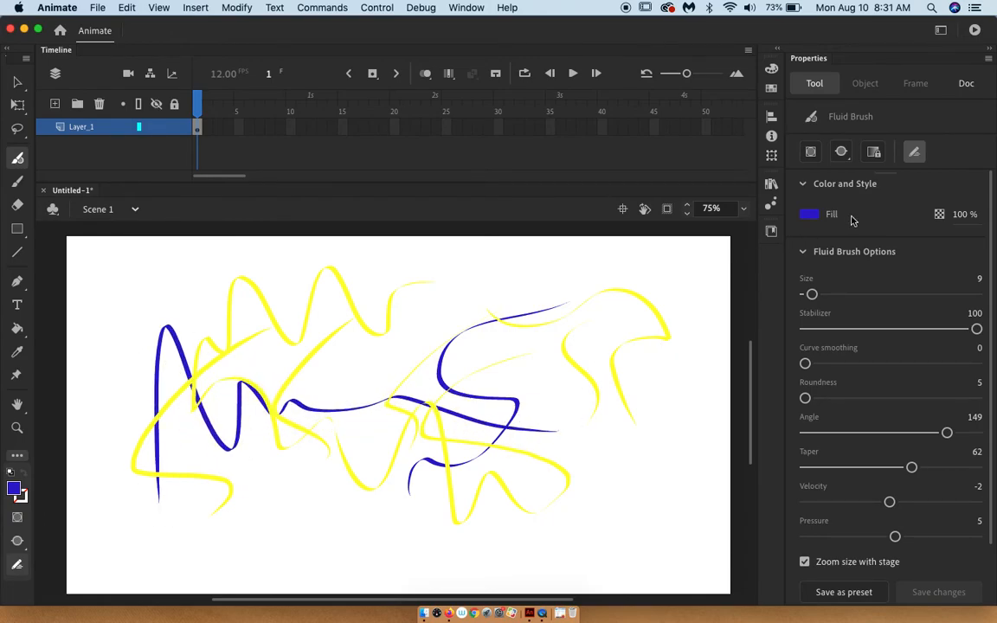
Paint two pinkish-red strokes across the existing artwork in Paint Inside mode
left_click(844, 153)
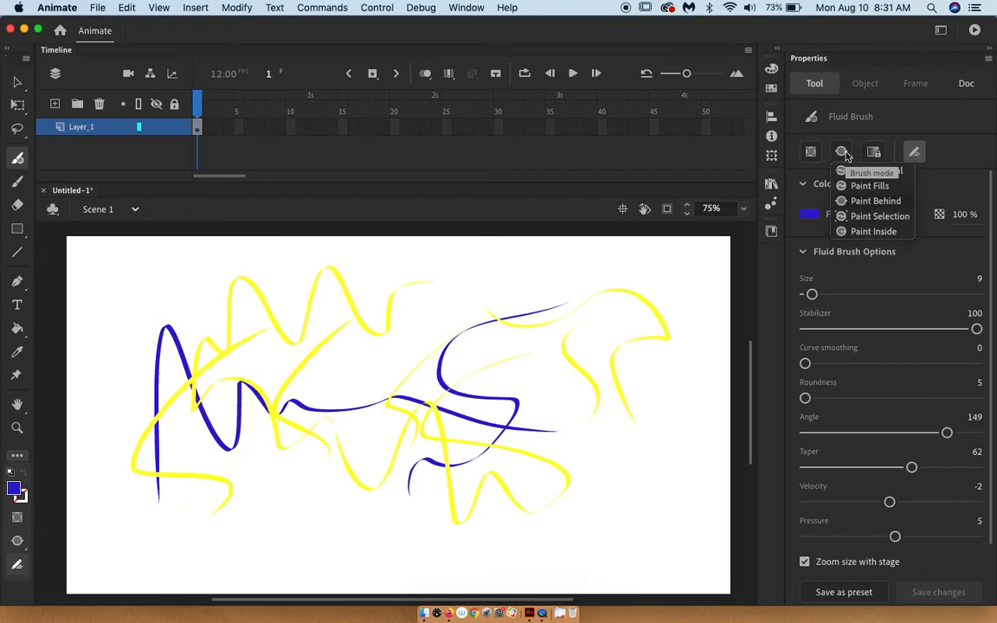
left_click(863, 231)
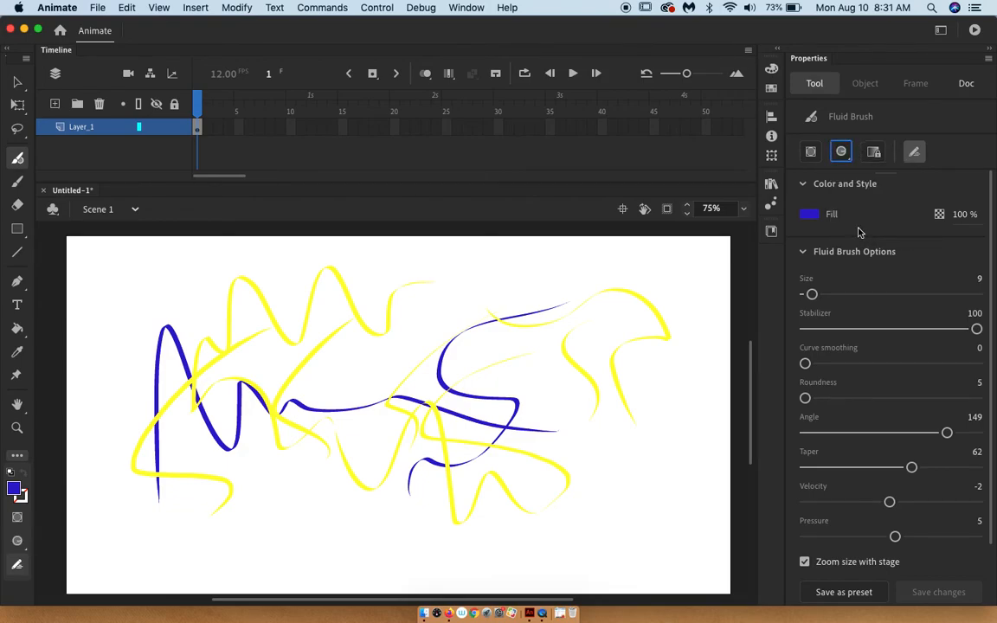
left_click(809, 214)
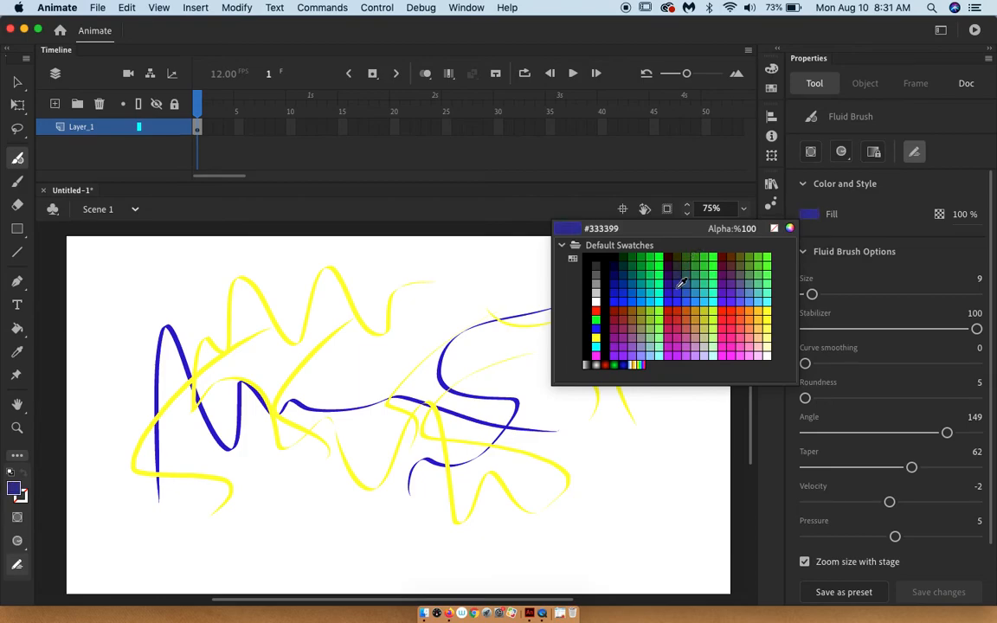
left_click(737, 318)
mouse_move(366, 285)
left_mouse_down()
mouse_move(301, 362)
mouse_move(323, 379)
left_mouse_up()
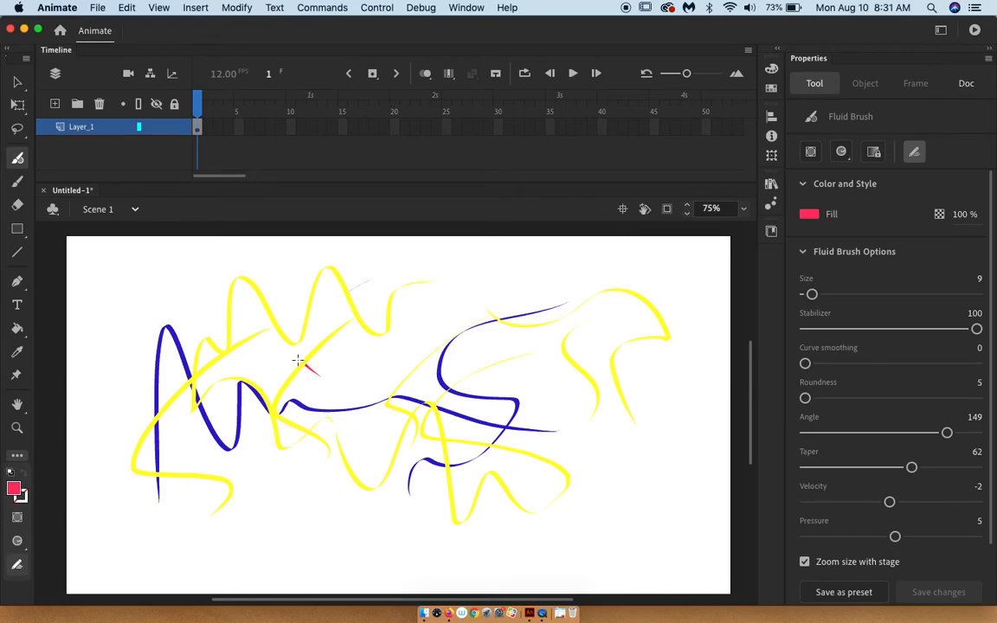
mouse_move(332, 522)
left_mouse_down()
mouse_move(331, 460)
mouse_move(392, 363)
mouse_move(469, 489)
mouse_move(527, 390)
mouse_move(597, 418)
mouse_move(657, 401)
left_mouse_up()
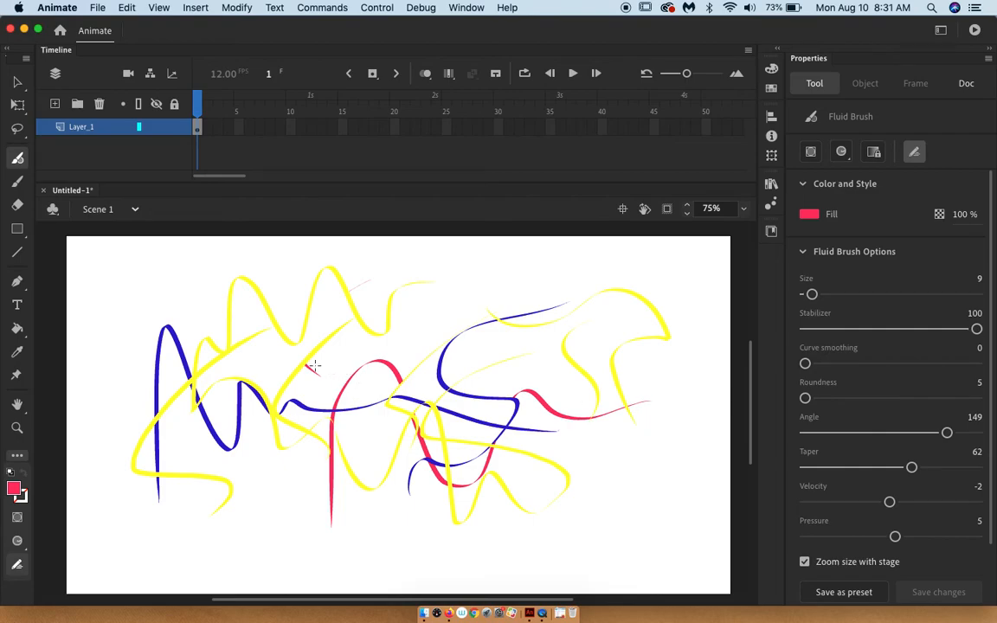
Paint more pinkish-red strokes starting inside and outside the yellow lines, undoing the unwanted ones
mouse_move(268, 309)
left_mouse_down()
mouse_move(217, 346)
mouse_move(236, 421)
left_mouse_up()
mouse_move(211, 477)
left_mouse_down()
mouse_move(378, 439)
mouse_move(535, 434)
mouse_move(611, 333)
mouse_move(671, 366)
left_mouse_up()
key("super+z")
mouse_move(302, 430)
left_mouse_down()
mouse_move(343, 392)
mouse_move(335, 324)
mouse_move(293, 305)
mouse_move(314, 262)
left_mouse_up()
left_click_drag(157, 436, 367, 395)
key("super+z")
mouse_move(453, 414)
left_mouse_down()
mouse_move(474, 319)
mouse_move(540, 278)
left_mouse_up()
Paint a red stroke with taper at 100, and two broad ones with taper at 0 and size at 97
left_click_drag(911, 467, 977, 467)
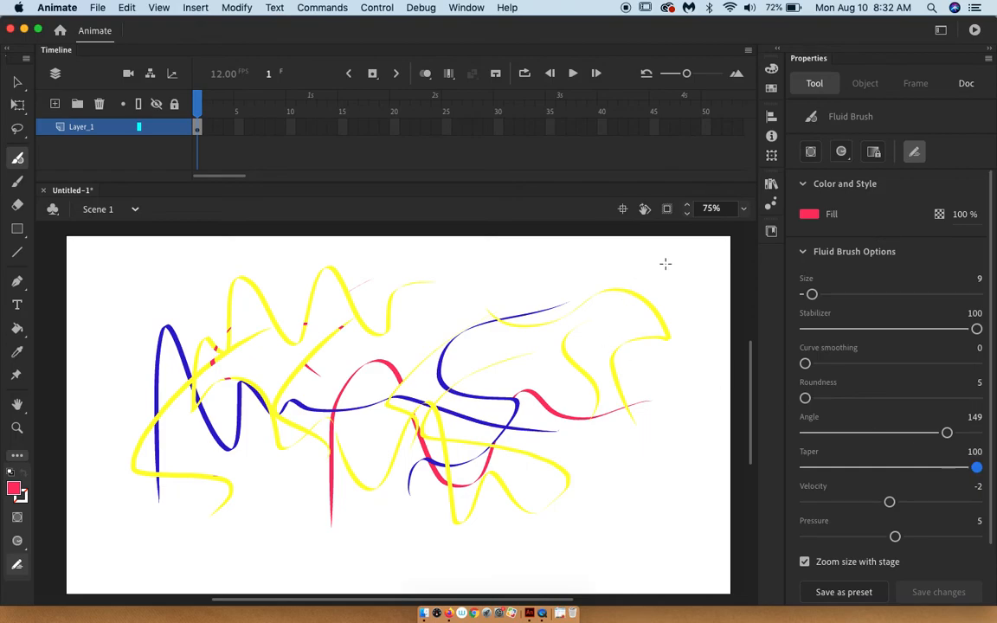
mouse_move(665, 264)
left_mouse_down()
mouse_move(500, 407)
mouse_move(453, 419)
left_mouse_up()
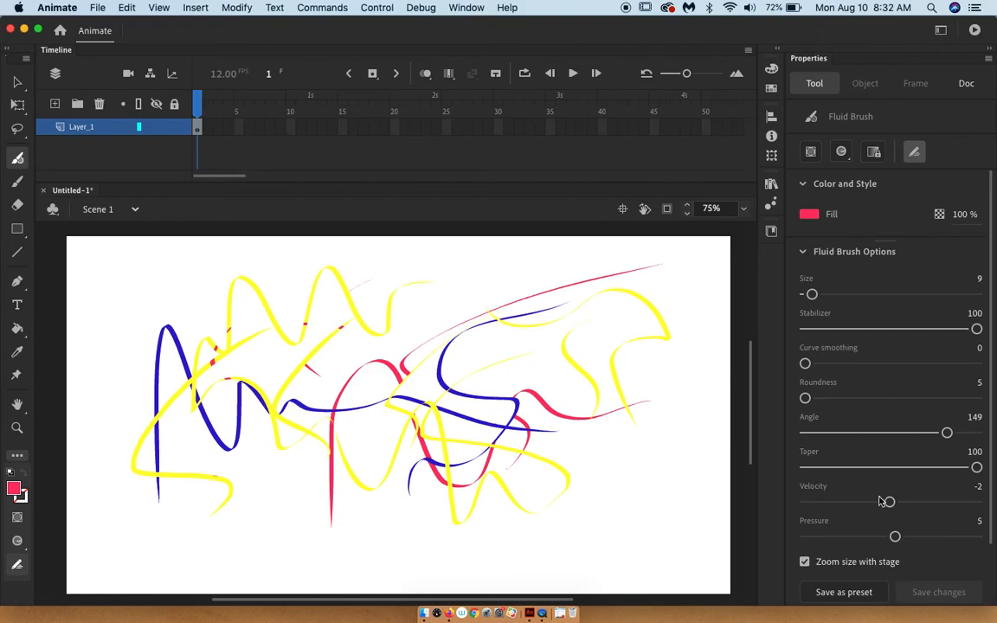
left_click_drag(976, 467, 804, 468)
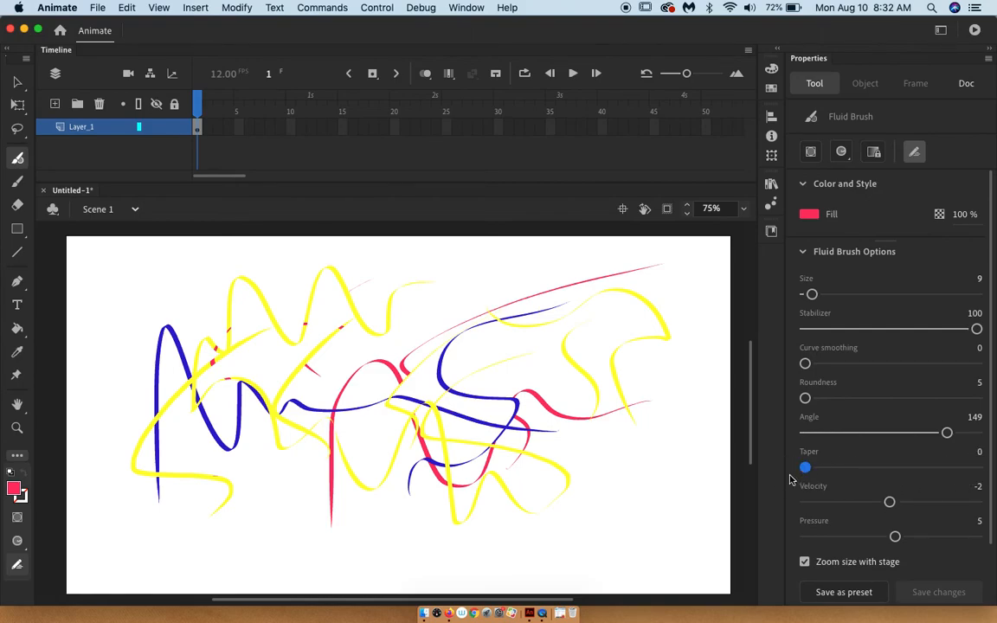
left_click_drag(812, 294, 888, 294)
mouse_move(520, 266)
left_mouse_down()
mouse_move(368, 381)
mouse_move(416, 422)
left_mouse_up()
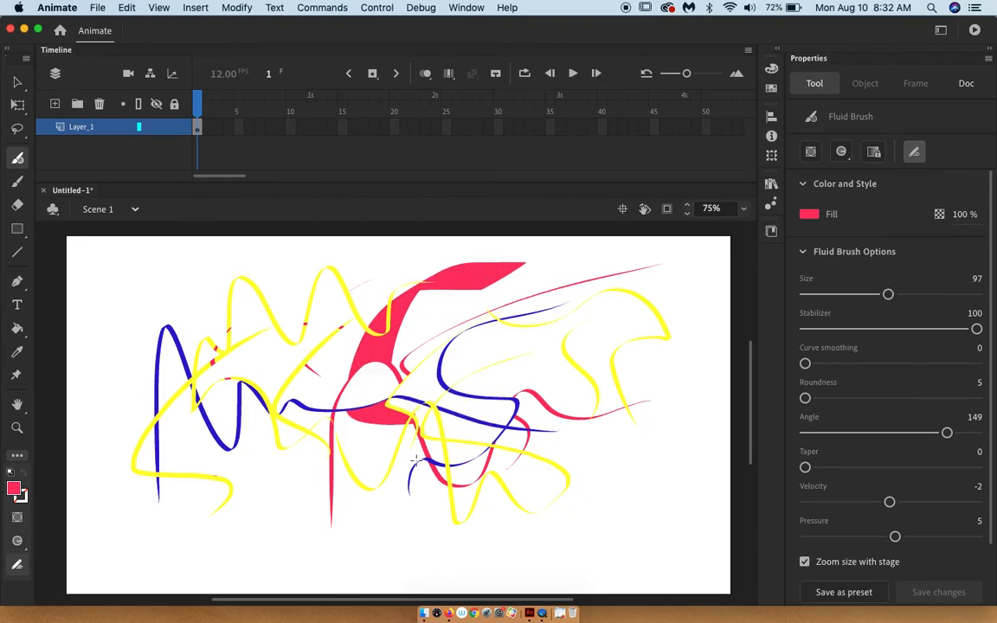
mouse_move(228, 523)
left_mouse_down()
mouse_move(273, 415)
mouse_move(221, 301)
left_mouse_up()
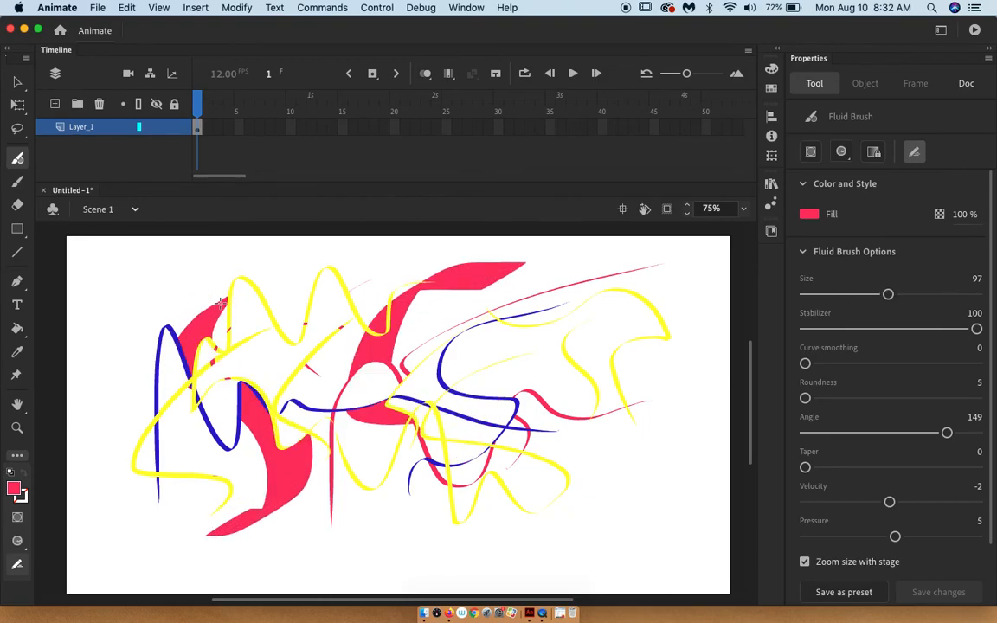
Review the brush modes and paint several more broad red strokes in Paint Inside mode
left_click(841, 152)
left_click(857, 202)
left_click(841, 152)
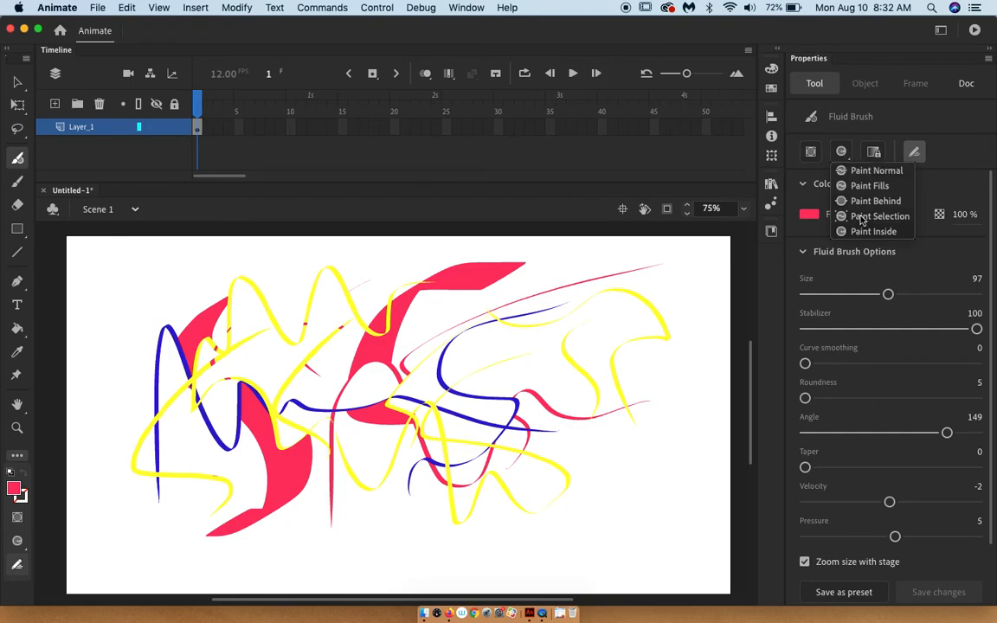
mouse_move(639, 385)
left_mouse_down()
mouse_move(572, 357)
mouse_move(212, 385)
left_mouse_up()
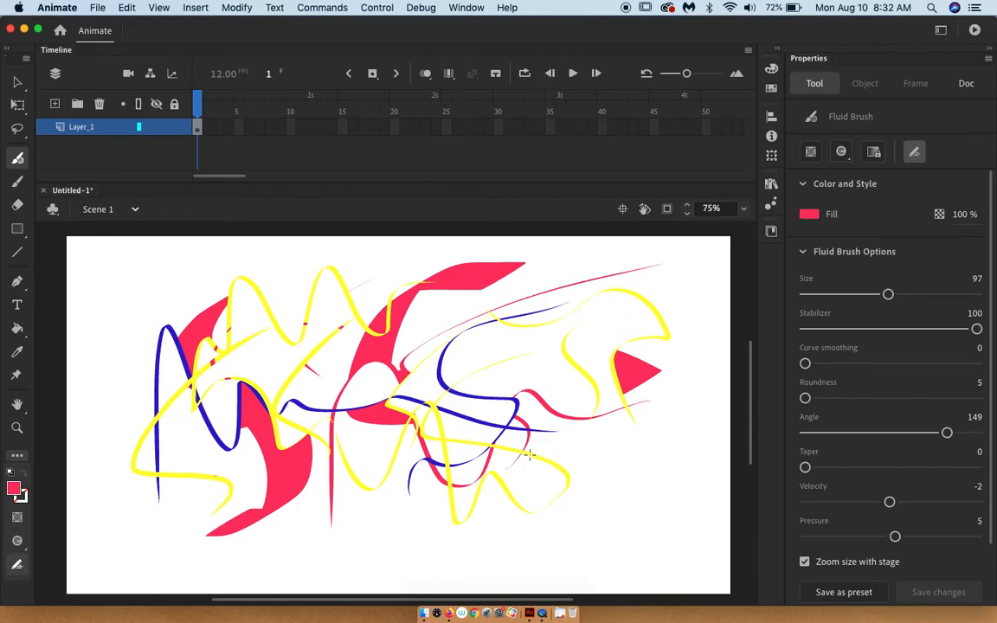
mouse_move(358, 522)
left_mouse_down()
mouse_move(334, 378)
mouse_move(278, 256)
left_mouse_up()
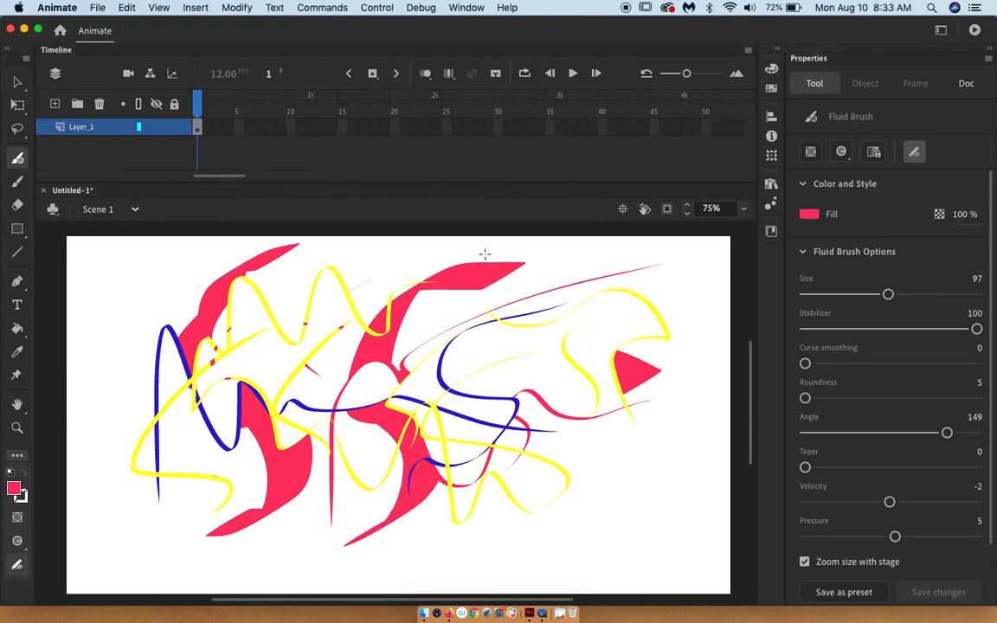
mouse_move(552, 258)
left_mouse_down()
mouse_move(578, 328)
mouse_move(382, 412)
mouse_move(561, 438)
mouse_move(623, 509)
left_mouse_up()
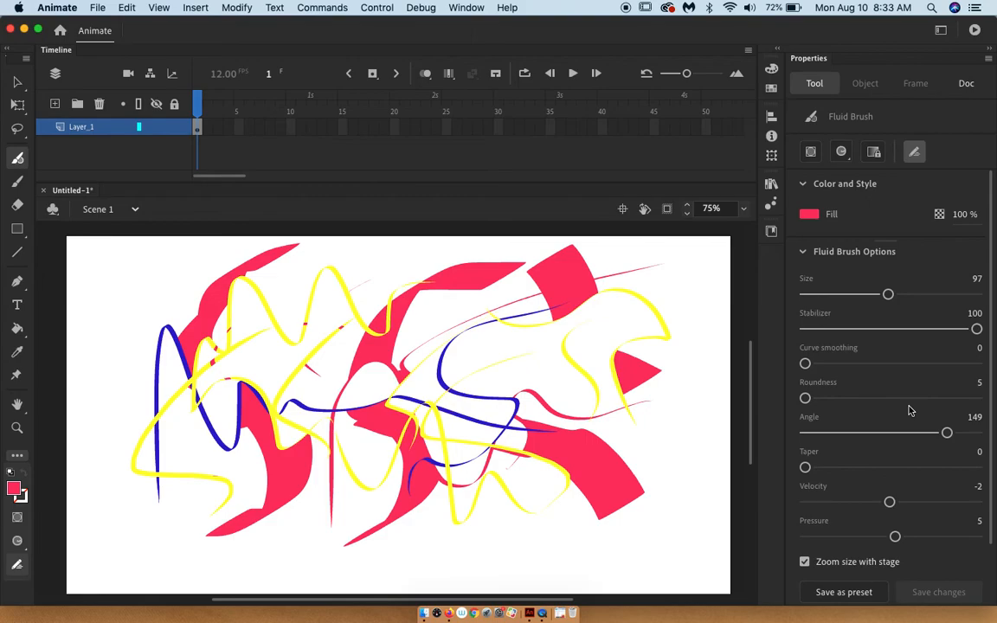
Paint broad red strokes with the brush angle at 0, at 180 and at 0 again
left_click_drag(947, 432, 794, 439)
mouse_move(598, 429)
left_mouse_down()
mouse_move(645, 479)
mouse_move(724, 519)
mouse_move(692, 525)
left_mouse_up()
left_click_drag(805, 433, 976, 433)
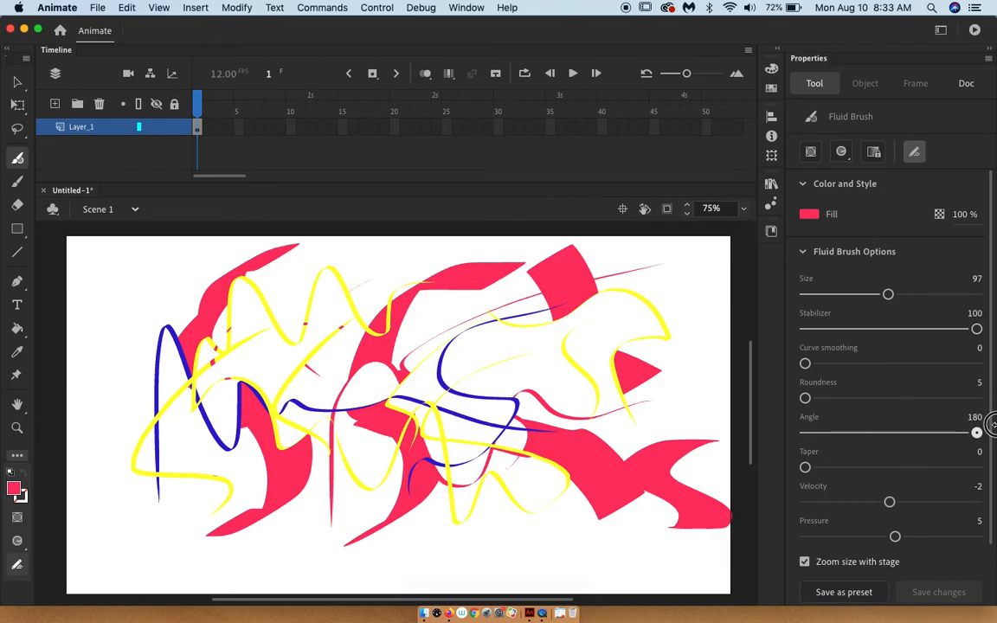
left_click_drag(597, 526, 500, 528)
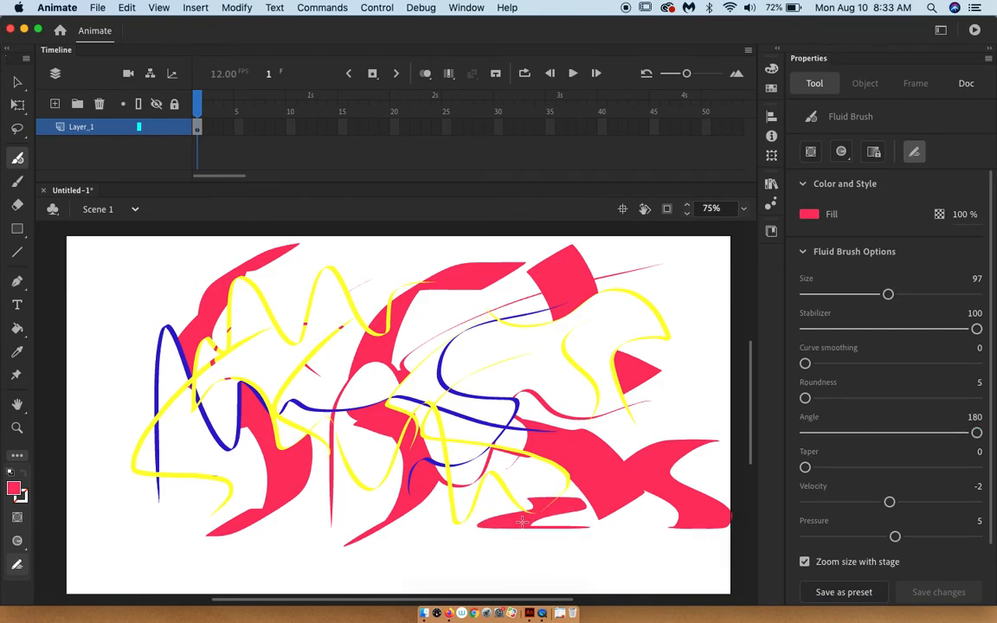
mouse_move(620, 525)
left_mouse_down()
mouse_move(582, 554)
mouse_move(594, 577)
mouse_move(515, 583)
mouse_move(397, 570)
mouse_move(490, 555)
left_mouse_up()
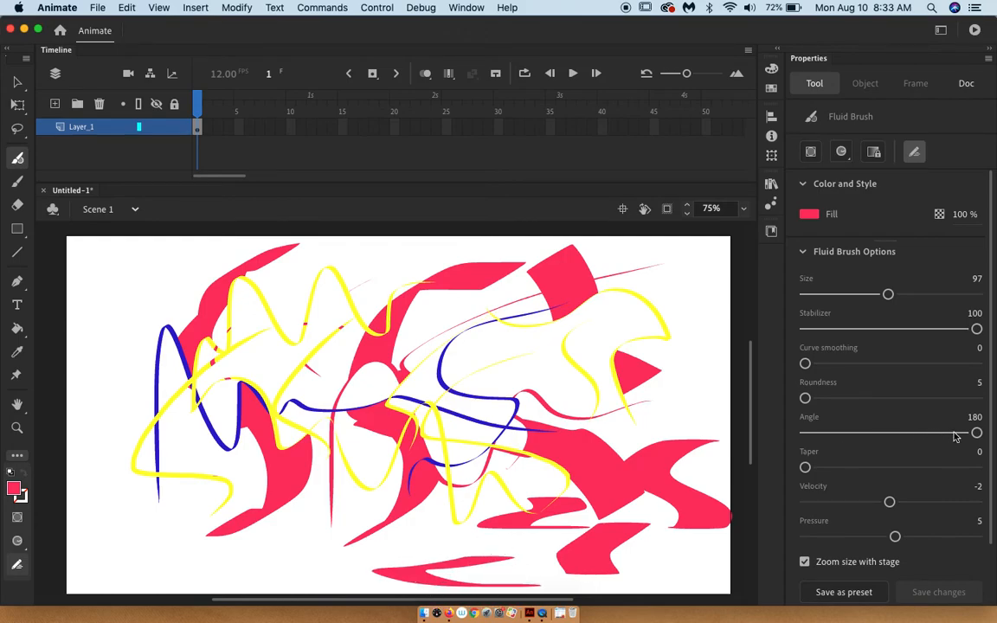
left_click_drag(976, 433, 782, 435)
mouse_move(205, 520)
left_mouse_down()
mouse_move(239, 498)
mouse_move(342, 509)
left_mouse_up()
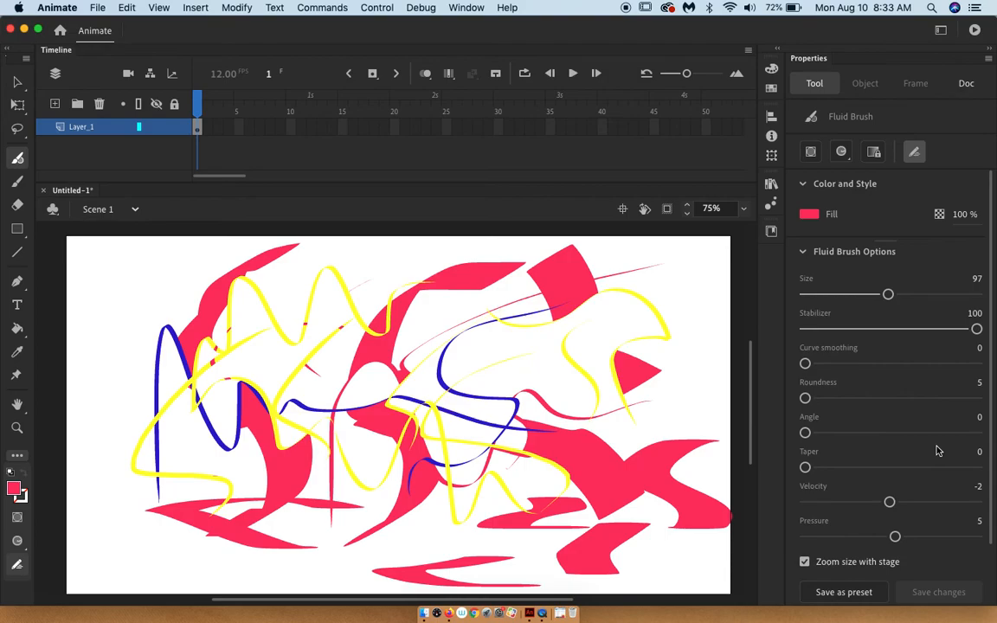
Paint red strokes with taper at 100, and more with velocity raised to 100
left_click_drag(805, 467, 976, 468)
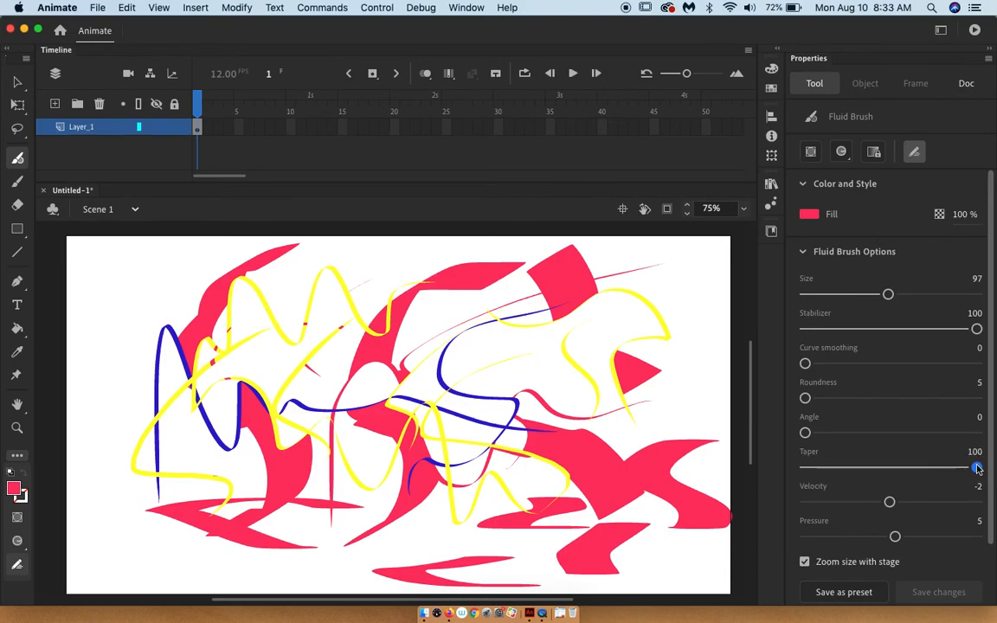
mouse_move(689, 412)
left_mouse_down()
mouse_move(703, 327)
mouse_move(694, 256)
mouse_move(672, 303)
mouse_move(631, 272)
mouse_move(639, 274)
left_mouse_up()
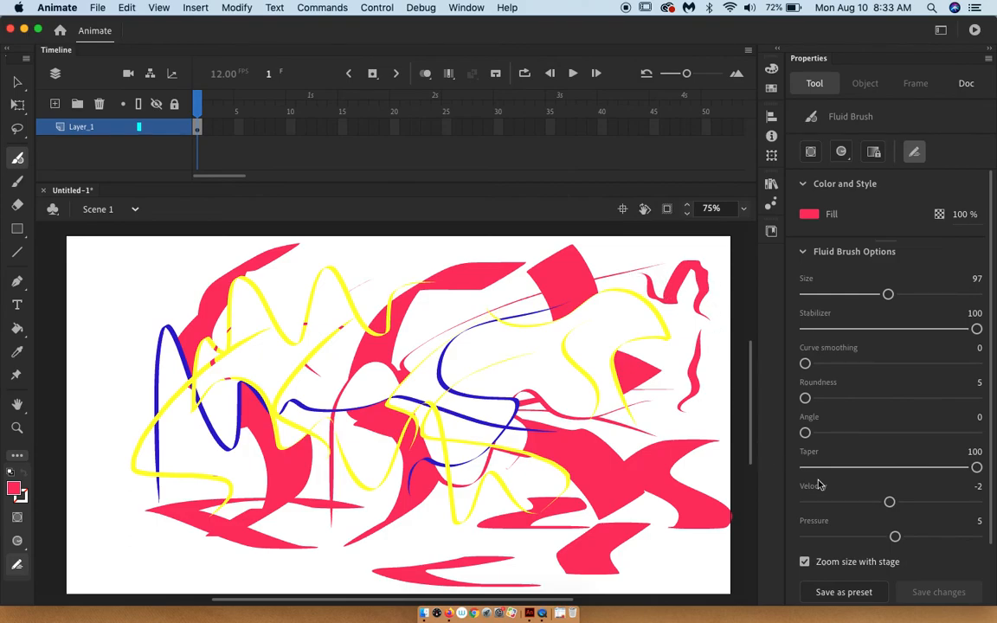
left_click_drag(890, 502, 978, 502)
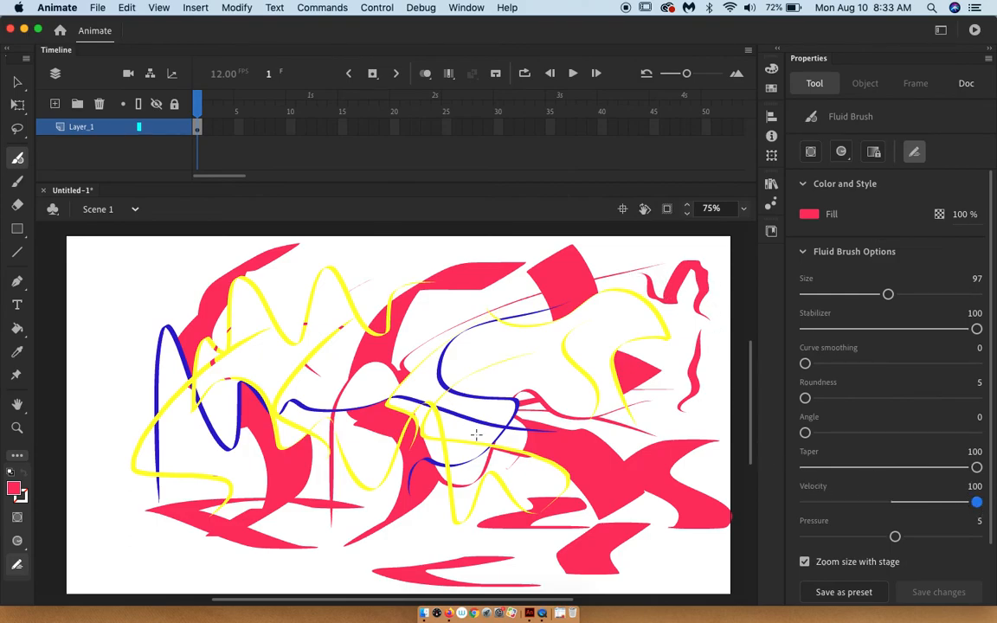
mouse_move(368, 552)
left_mouse_down()
mouse_move(365, 477)
mouse_move(558, 370)
mouse_move(422, 296)
left_mouse_up()
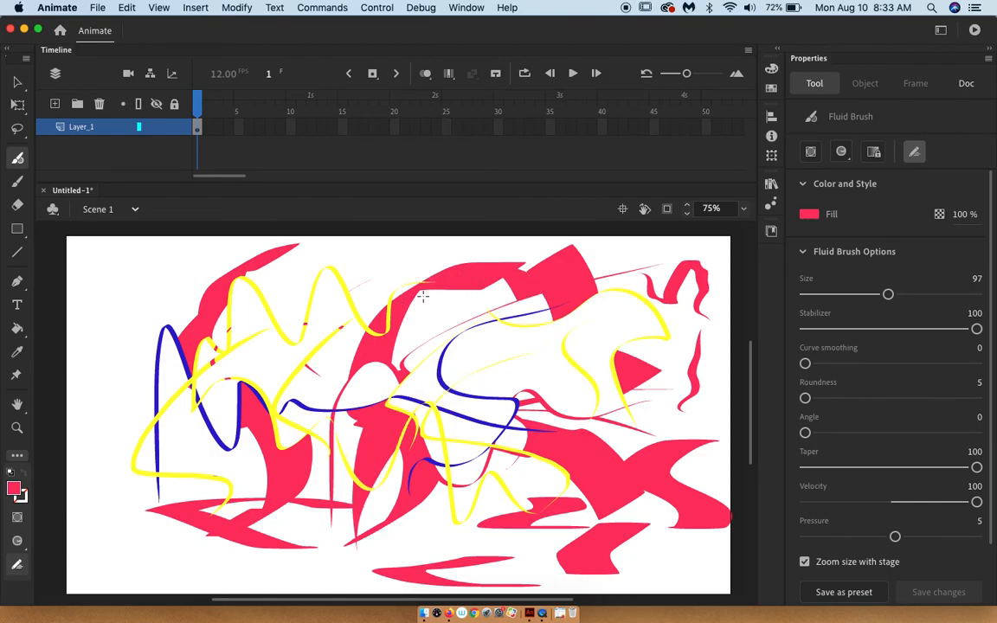
left_click_drag(107, 292, 216, 350)
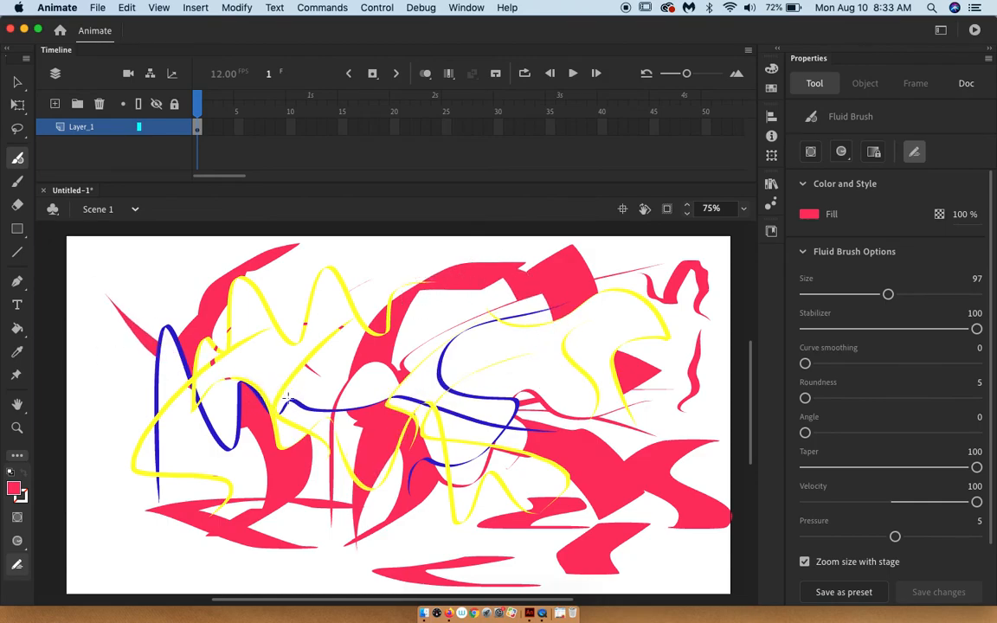
Set the brush velocity to -100 and paint several tapered red strokes across the stage
left_click_drag(976, 502, 798, 502)
mouse_move(89, 326)
left_mouse_down()
mouse_move(230, 438)
mouse_move(273, 438)
mouse_move(215, 270)
mouse_move(266, 335)
left_mouse_up()
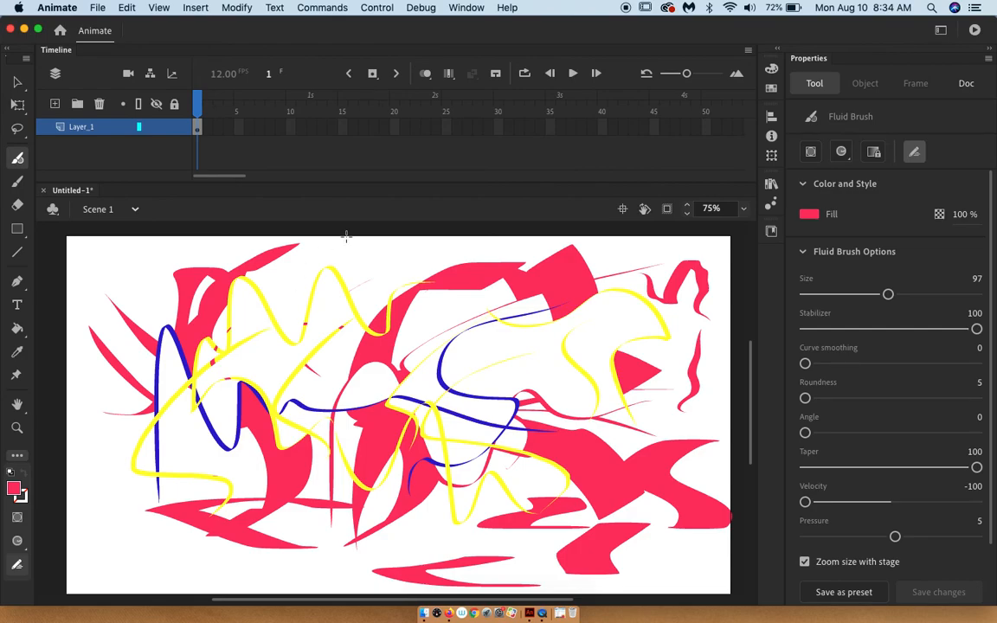
left_click_drag(350, 250, 384, 377)
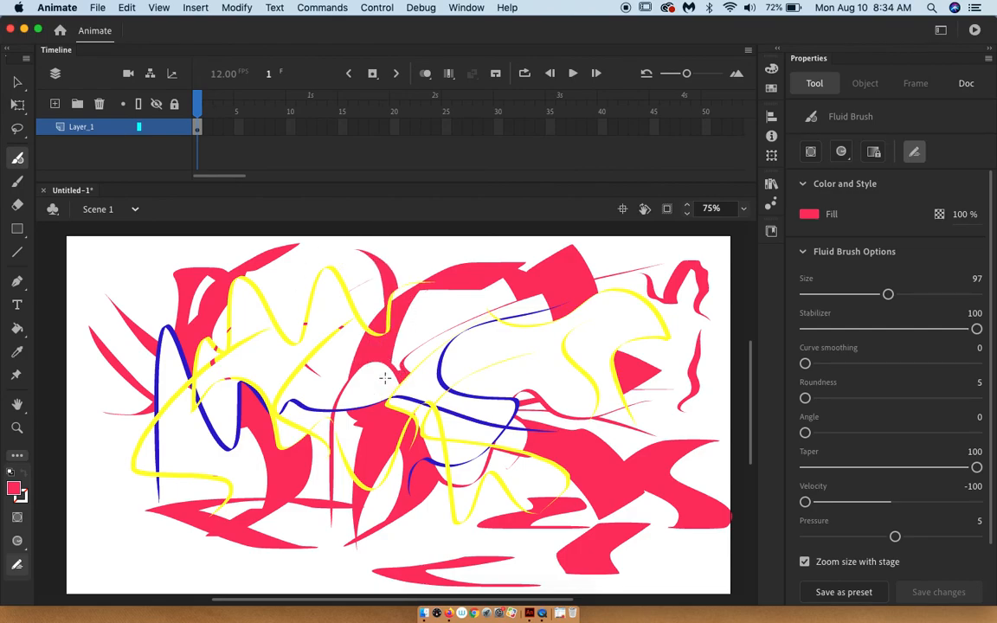
mouse_move(101, 448)
left_mouse_down()
mouse_move(100, 485)
mouse_move(148, 515)
mouse_move(145, 451)
mouse_move(227, 556)
left_mouse_up()
Paint a red stroke with the brush pressure at its maximum, and another with pressure at -100
left_click_drag(895, 537, 977, 537)
mouse_move(472, 420)
left_mouse_down()
mouse_move(538, 479)
mouse_move(683, 511)
left_mouse_up()
left_click_drag(976, 537, 796, 537)
mouse_move(227, 513)
left_mouse_down()
mouse_move(198, 522)
mouse_move(123, 549)
left_mouse_up()
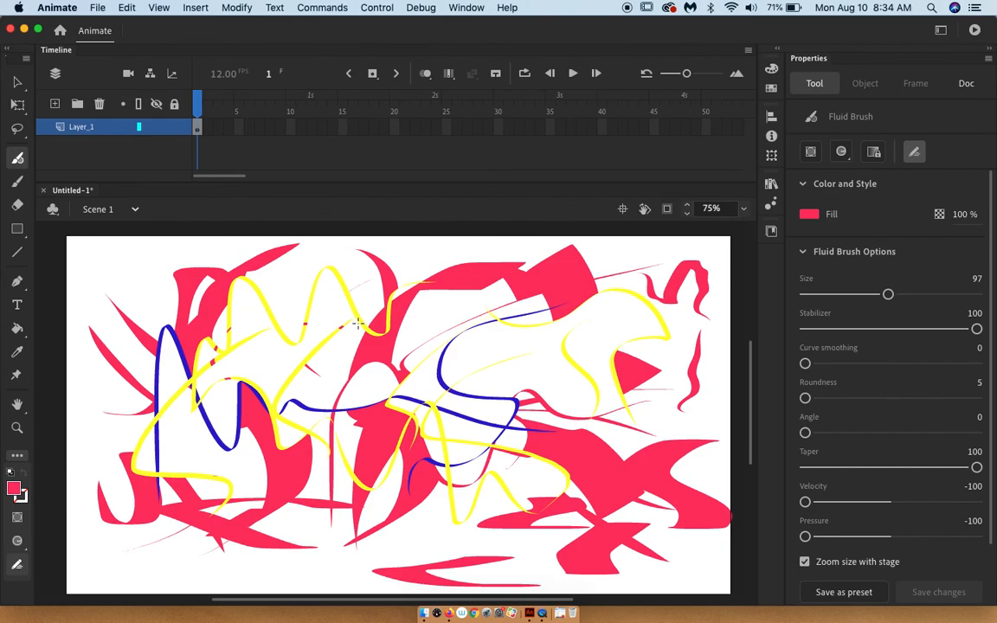
Undo all the painted red, blue and yellow strokes until nothing is left to undo and the stage is empty
key("super+z")
key("super+z")
key("super+z")
key("super+z")
key("super+z")
key("super+z")
key("super+z")
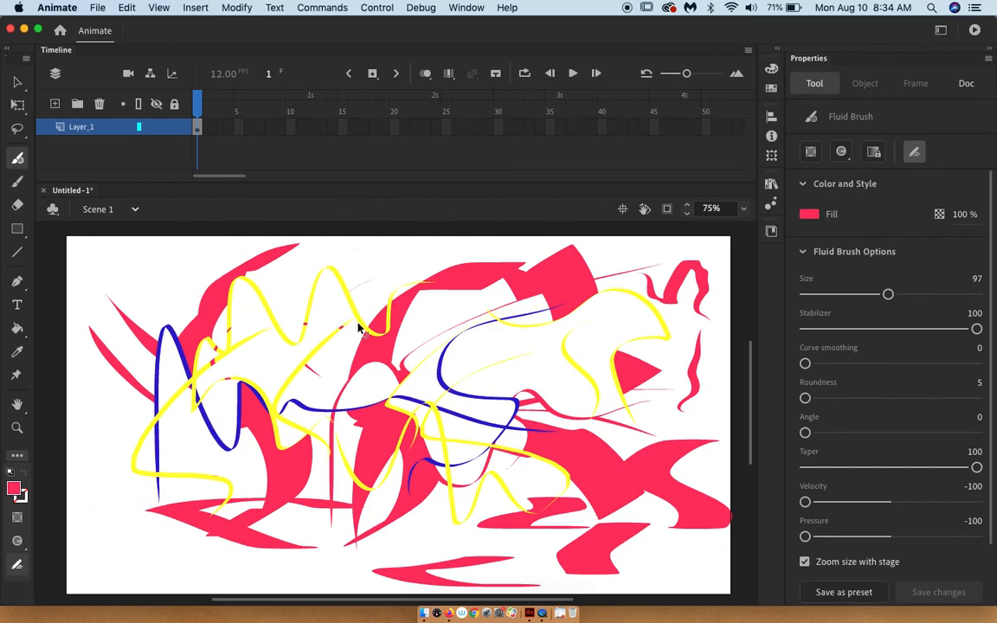
key("super+z")
key("super+z")
key("super+z")
key("super+z")
key("super+z")
key("super+z")
key("super+z")
key("super+z")
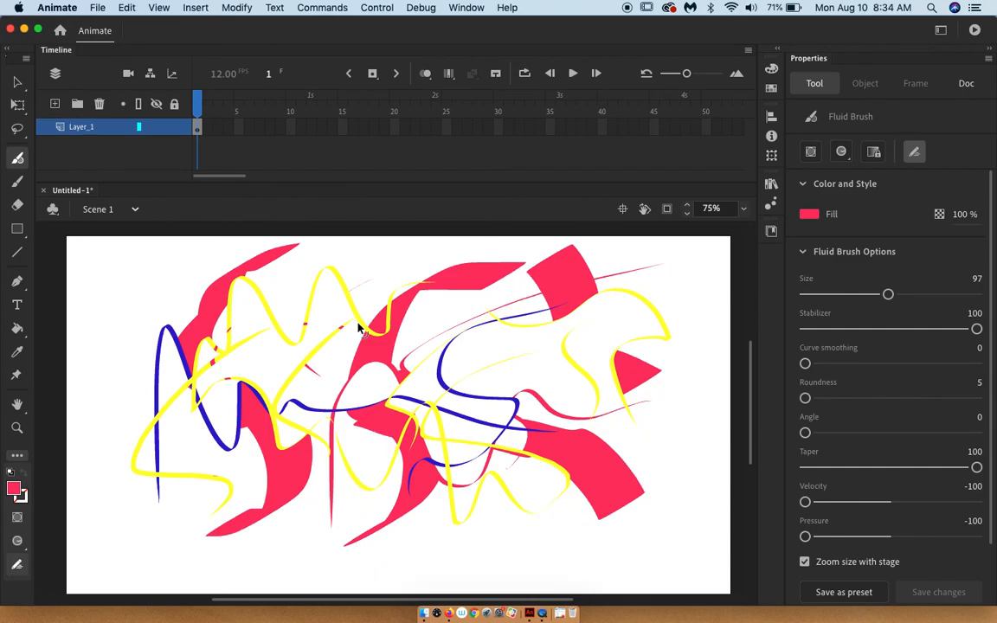
key("super+z")
key("super+z")
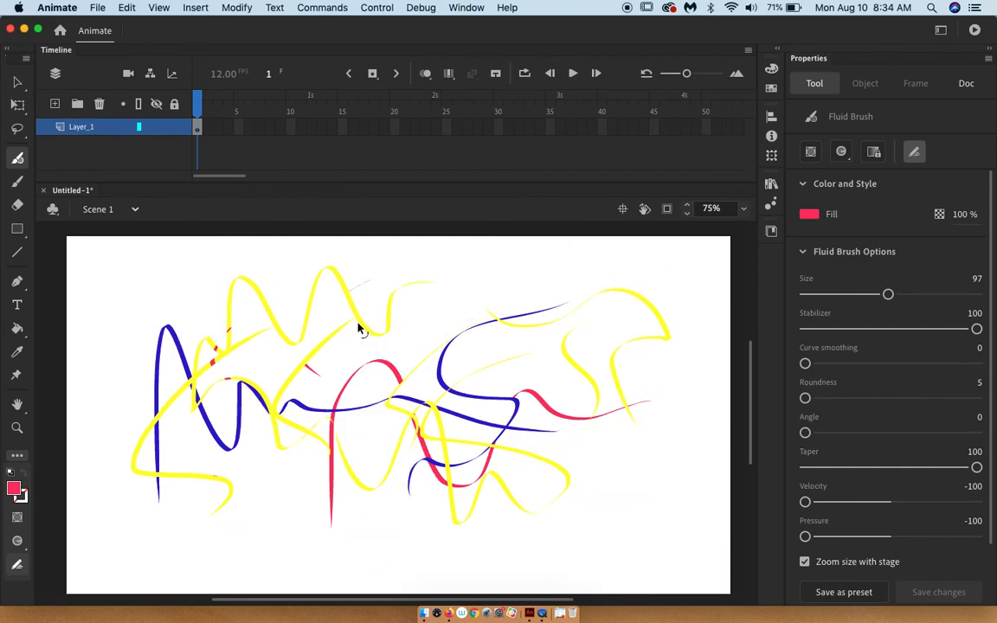
key("super+z")
key("super+z")
key("super+z")
key("super+z")
key("super+z")
key("super+z")
key("super+z")
key("super+z")
key("super+z")
key("super+z")
key("super+z")
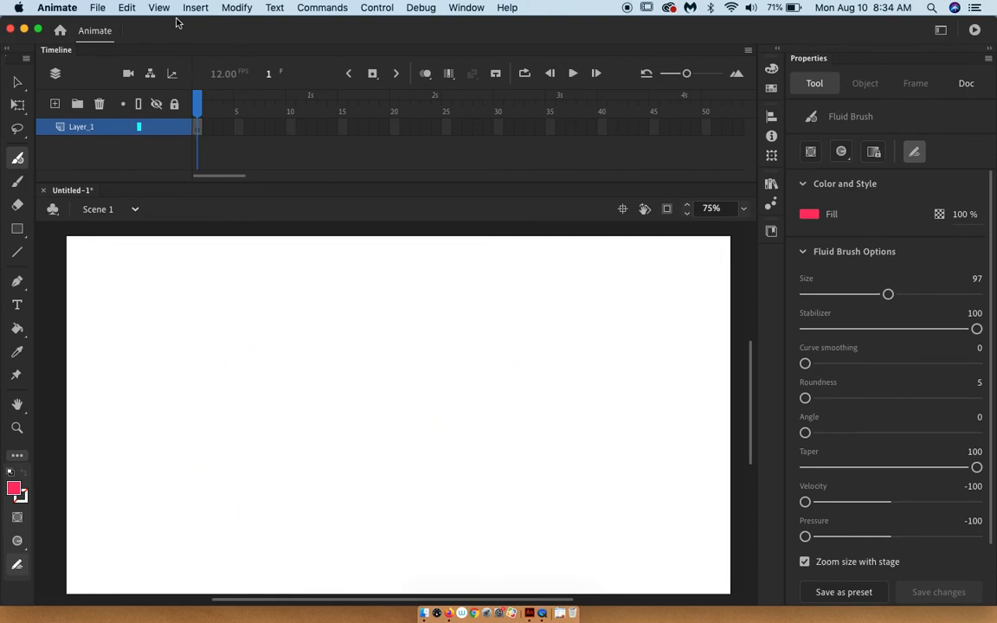
left_click(127, 7)
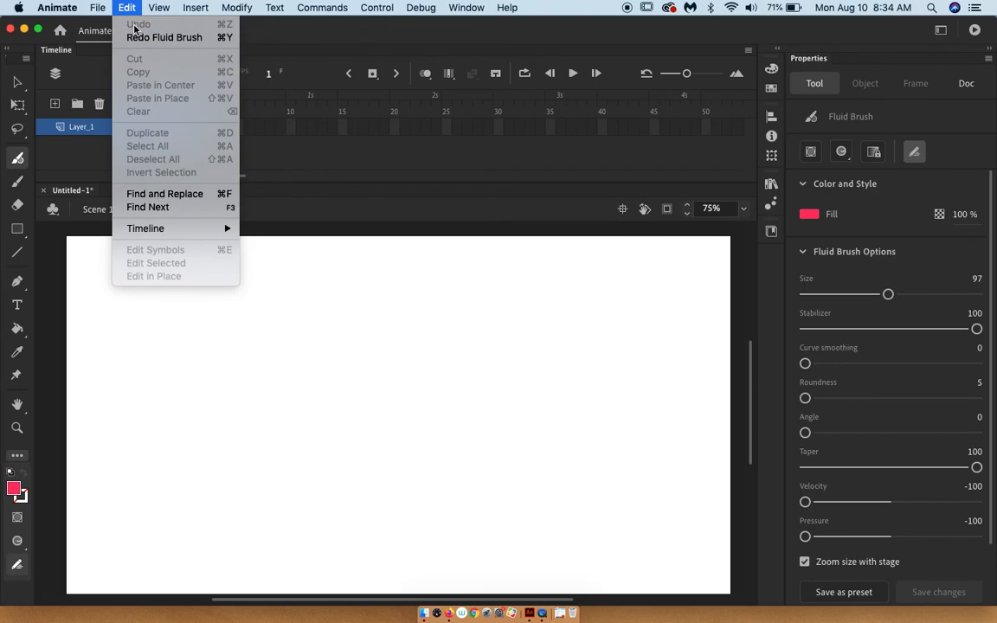
left_click(487, 317)
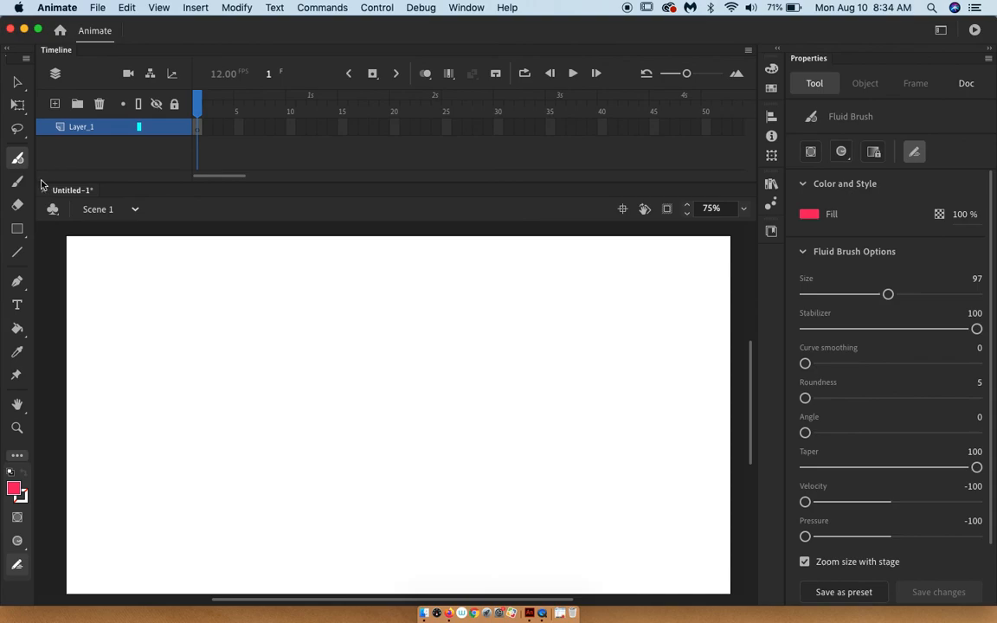